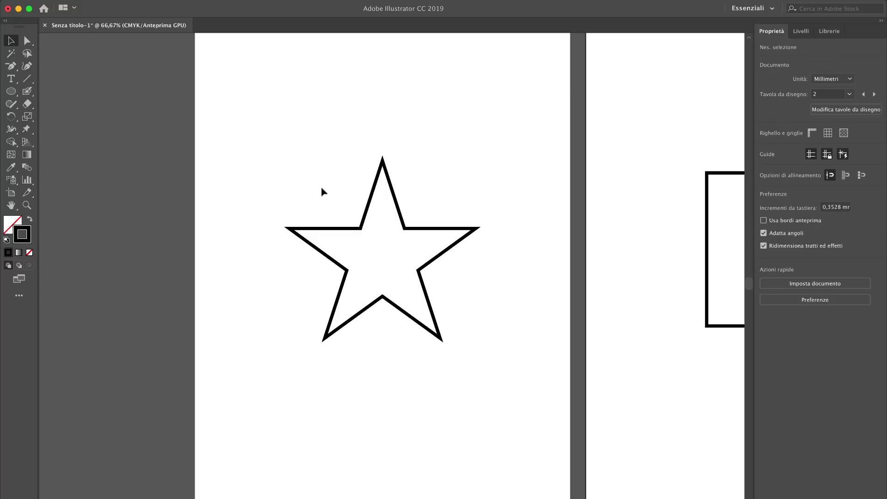
# Step: Fill the selected star with yellow-green E7FF00 chosen in the Color Picker
pyautogui.moveTo(325, 149)
pyautogui.mouseDown()
pyautogui.moveTo(446, 294)
pyautogui.moveTo(461, 297)
pyautogui.mouseUp()
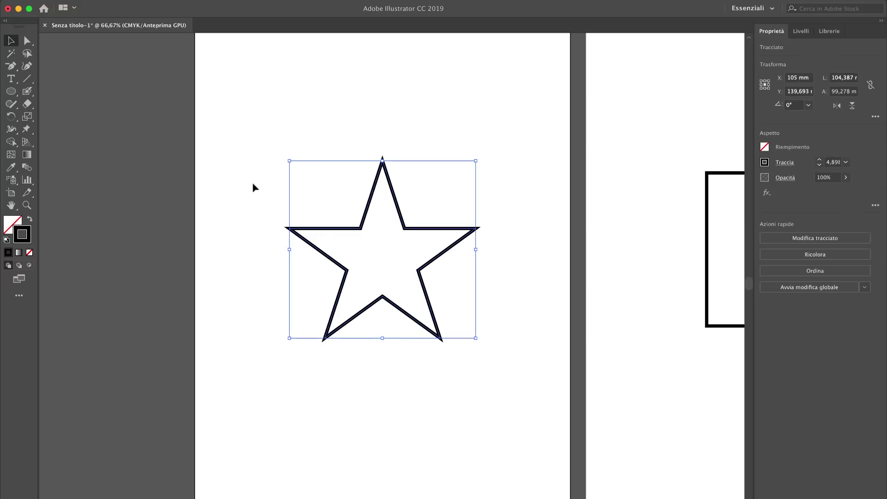
pyautogui.click(10, 224)
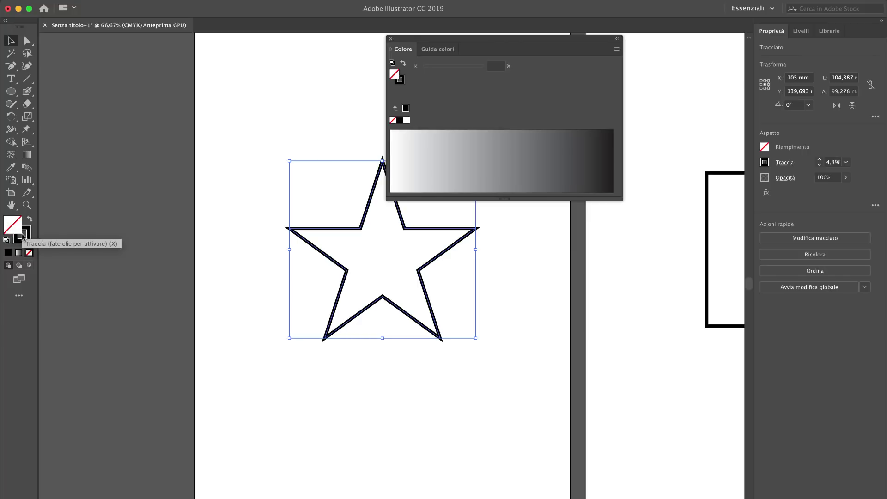
pyautogui.doubleClick(12, 228)
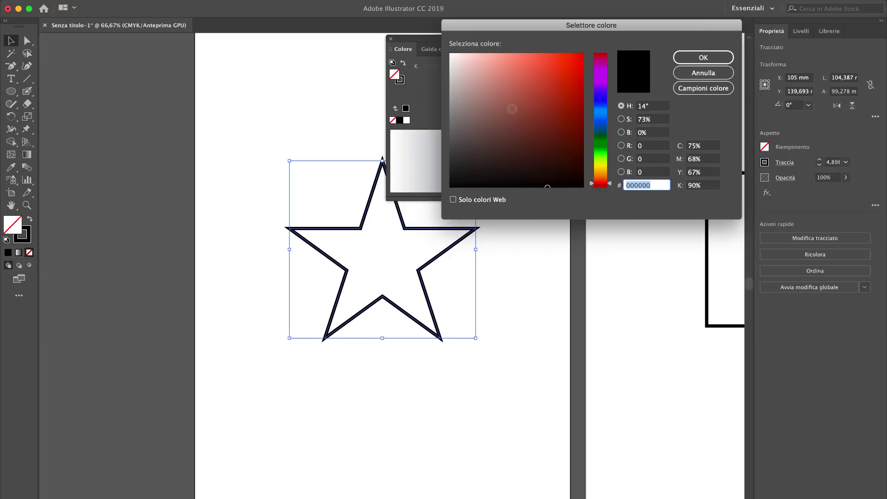
pyautogui.click(546, 81)
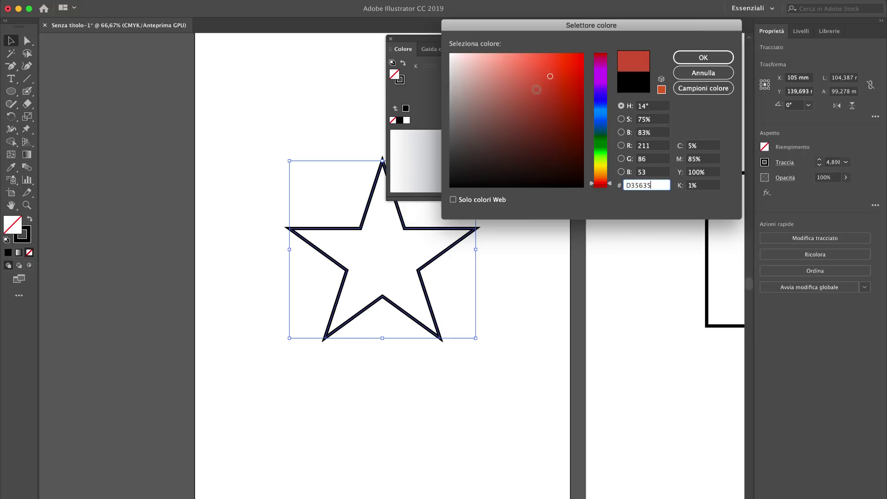
pyautogui.click(559, 70)
pyautogui.moveTo(558, 70); pyautogui.dragTo(584, 52)
pyautogui.click(602, 164)
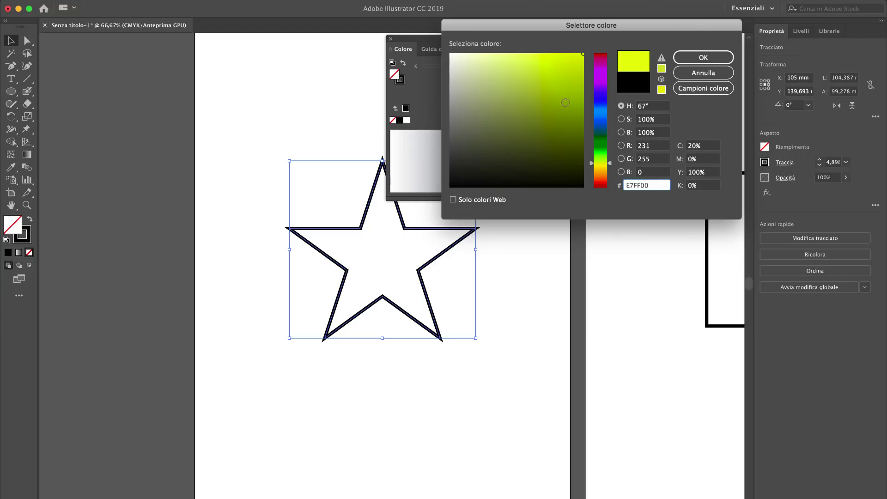
pyautogui.click(698, 59)
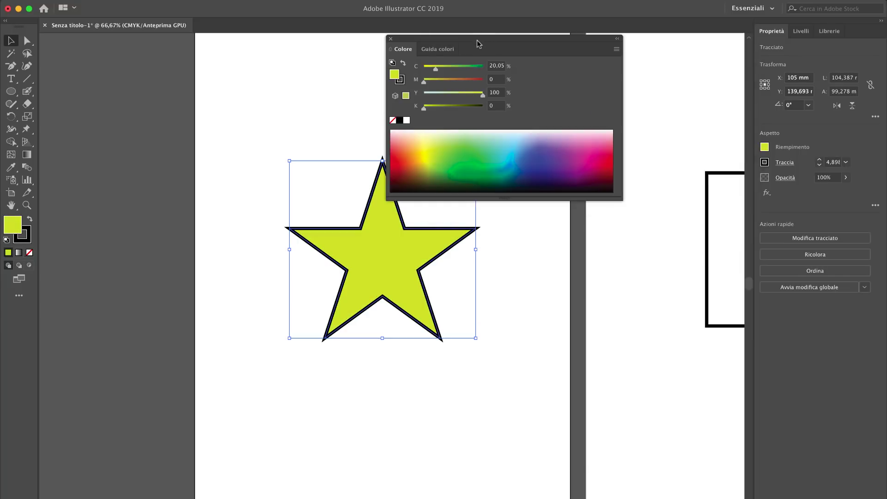
# Step: Move the Color panel to the right and open the Swatches panel from the Window menu
pyautogui.moveTo(395, 41); pyautogui.dragTo(540, 45)
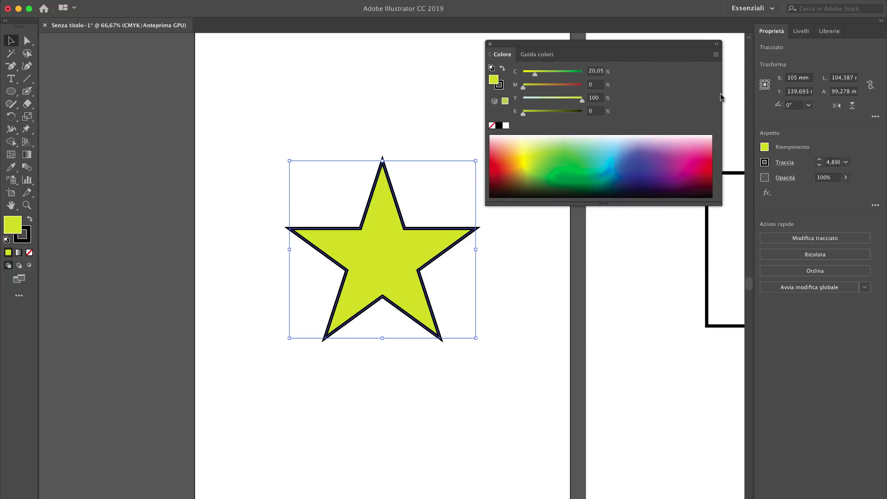
pyautogui.moveTo(720, 94); pyautogui.dragTo(640, 94)
pyautogui.moveTo(589, 46); pyautogui.dragTo(665, 43)
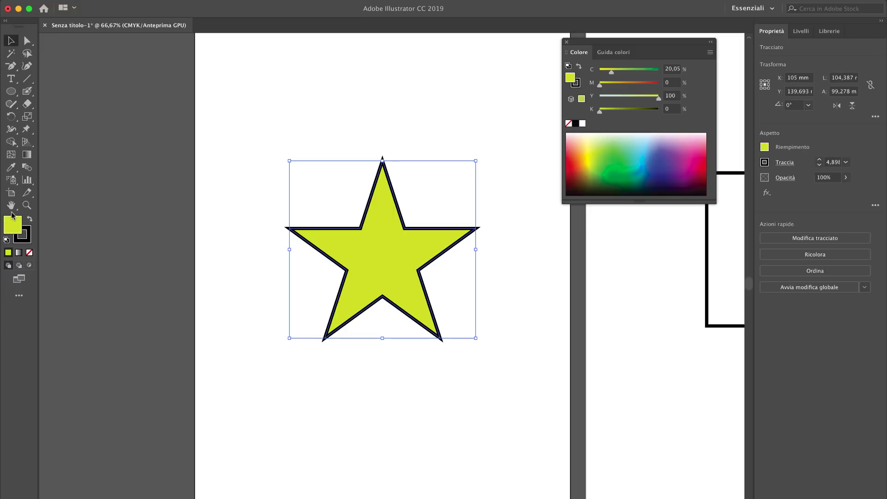
pyautogui.click(345, 1)
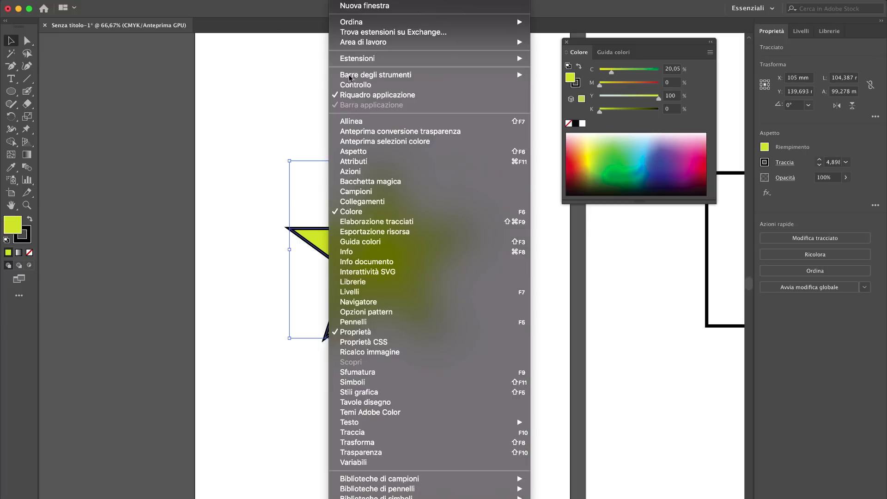
pyautogui.click(352, 192)
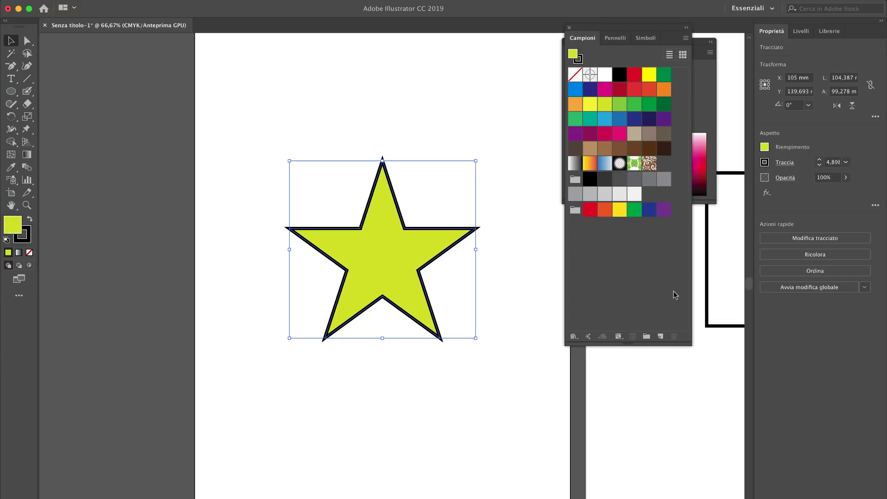
# Step: Save the star's yellow-green fill as a new swatch and make the stroke the active colour
pyautogui.click(661, 336)
pyautogui.click(500, 355)
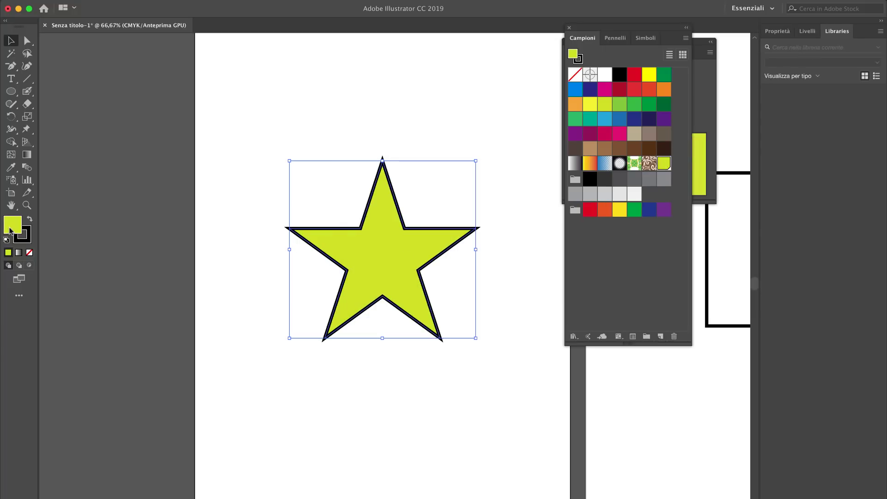
pyautogui.doubleClick(12, 225)
pyautogui.click(508, 83)
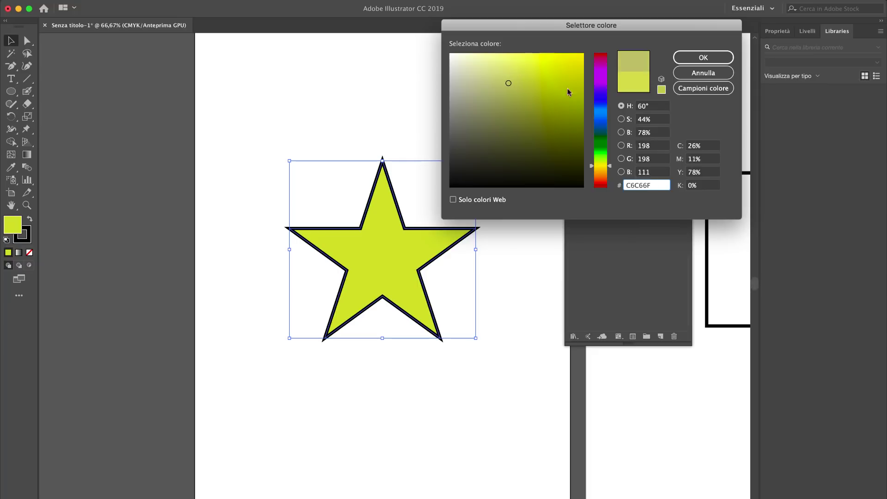
pyautogui.click(703, 73)
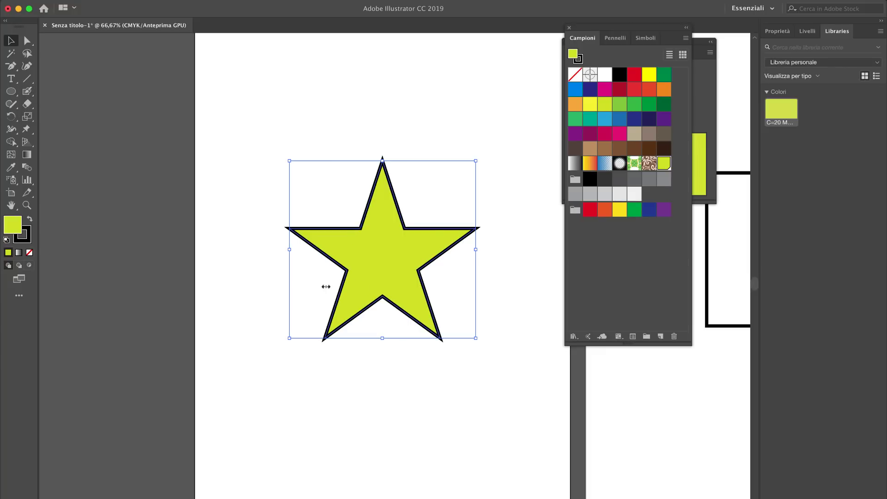
pyautogui.click(25, 234)
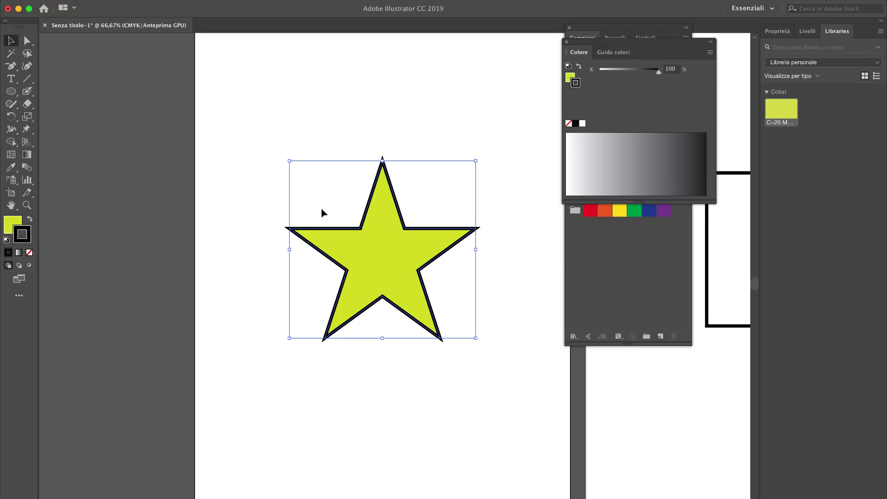
# Step: Give the star a light-blue outline from the swatches and deselect it
pyautogui.moveTo(601, 42); pyautogui.dragTo(128, 39)
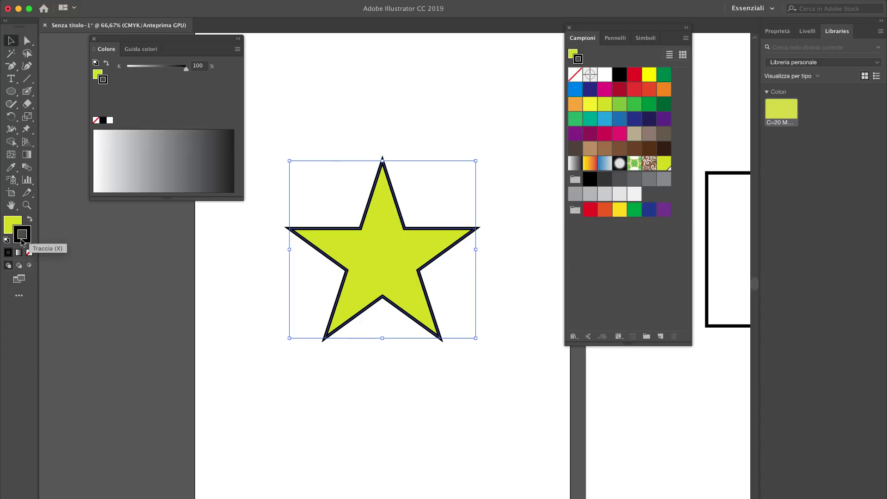
pyautogui.click(604, 120)
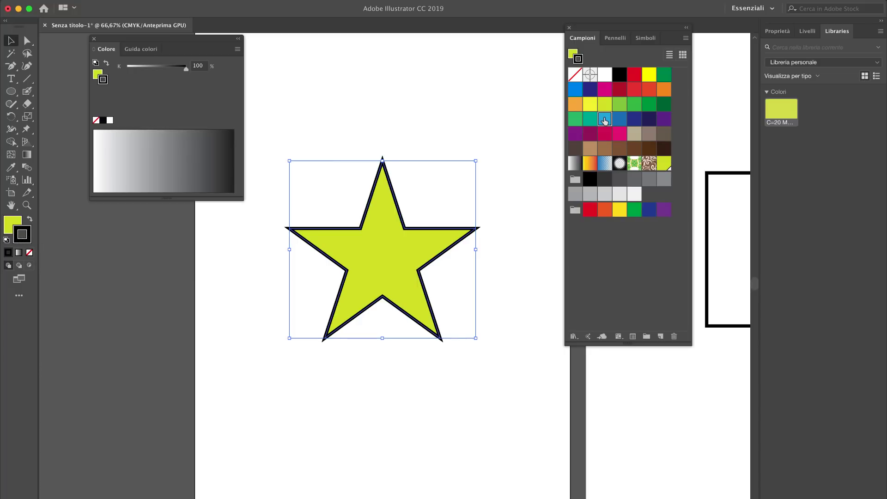
pyautogui.click(456, 121)
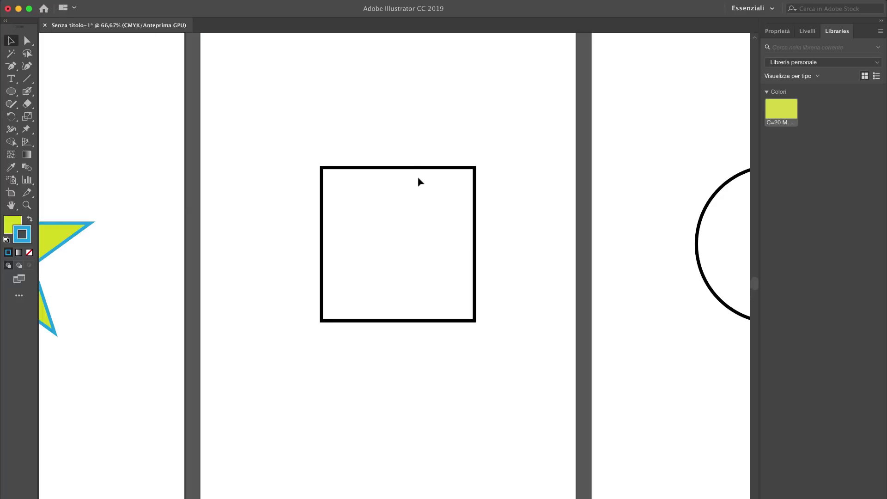
# Step: Open the Gradient panel and select the empty square with its Fill active
pyautogui.doubleClick(26, 155)
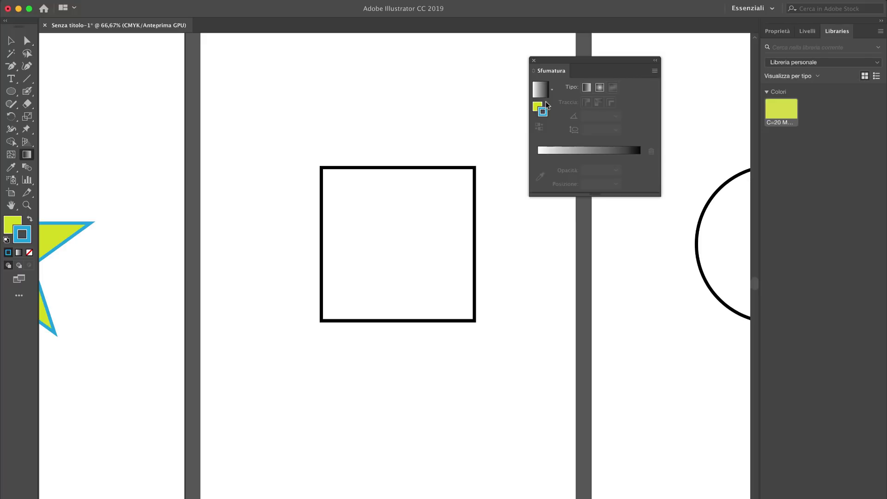
pyautogui.click(12, 41)
pyautogui.click(379, 175)
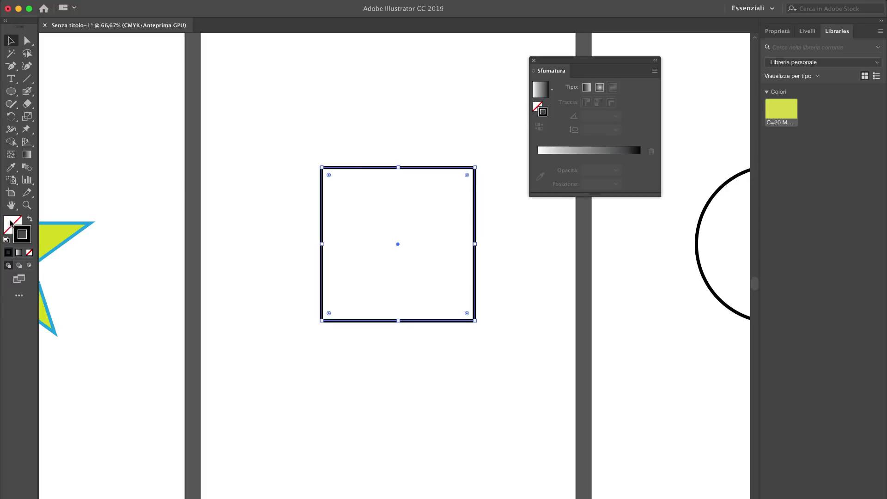
pyautogui.click(13, 223)
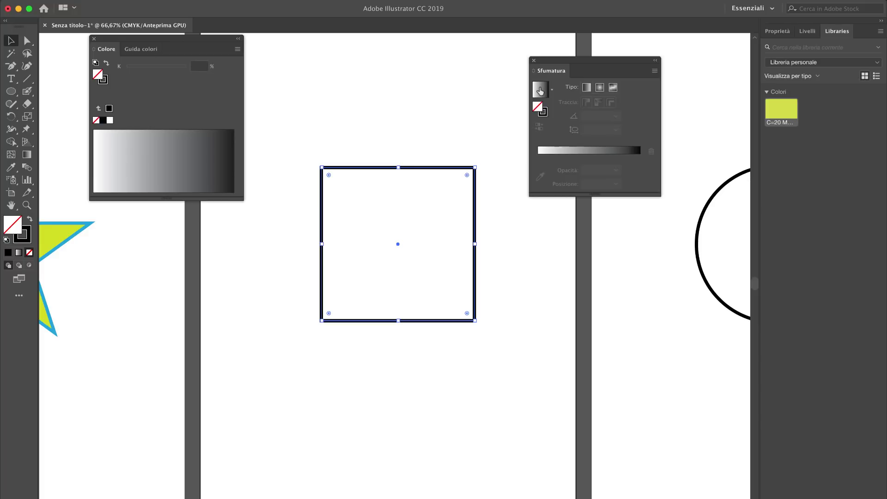
# Step: Apply a white-to-black linear gradient at 0° to the square's fill
pyautogui.click(541, 90)
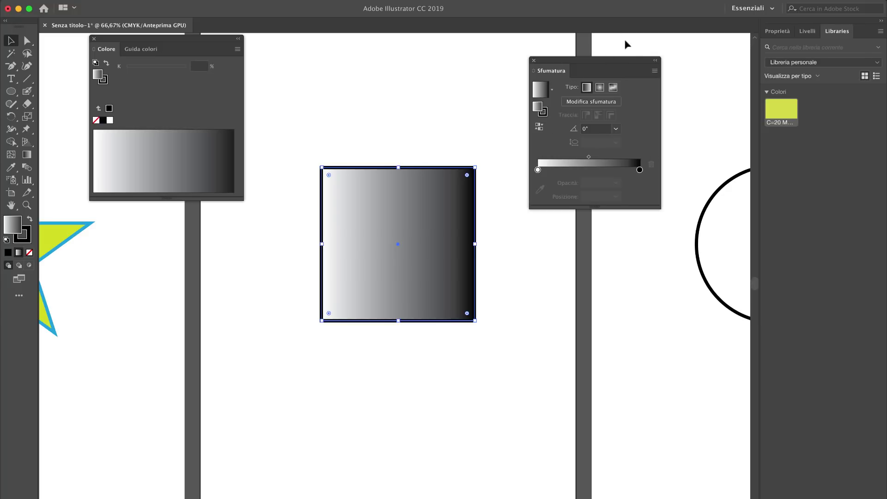
pyautogui.moveTo(592, 65); pyautogui.dragTo(587, 55)
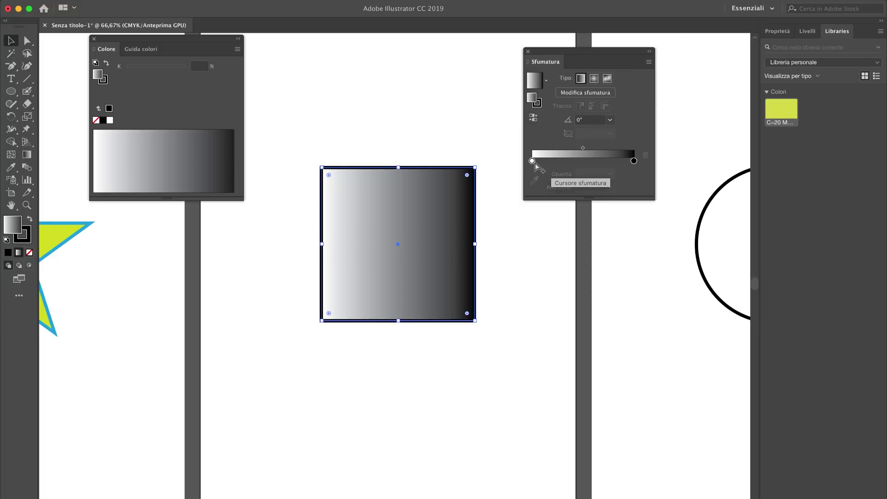
# Step: Add a yellow middle stop so the square's gradient runs white–yellow–black
pyautogui.moveTo(532, 161); pyautogui.dragTo(547, 161)
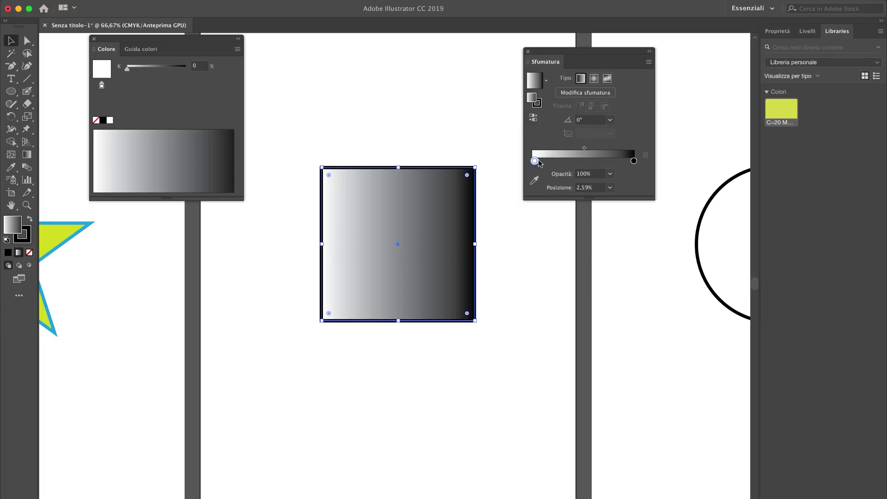
pyautogui.click(583, 161)
pyautogui.doubleClick(583, 161)
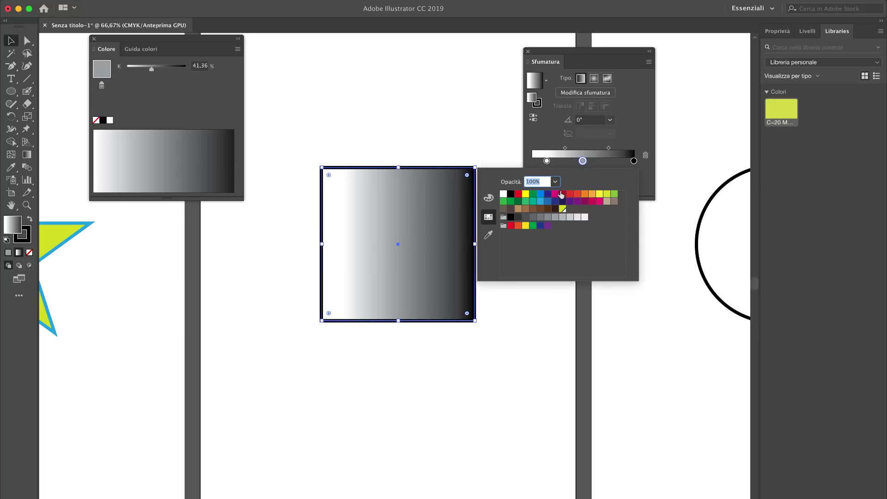
pyautogui.click(526, 193)
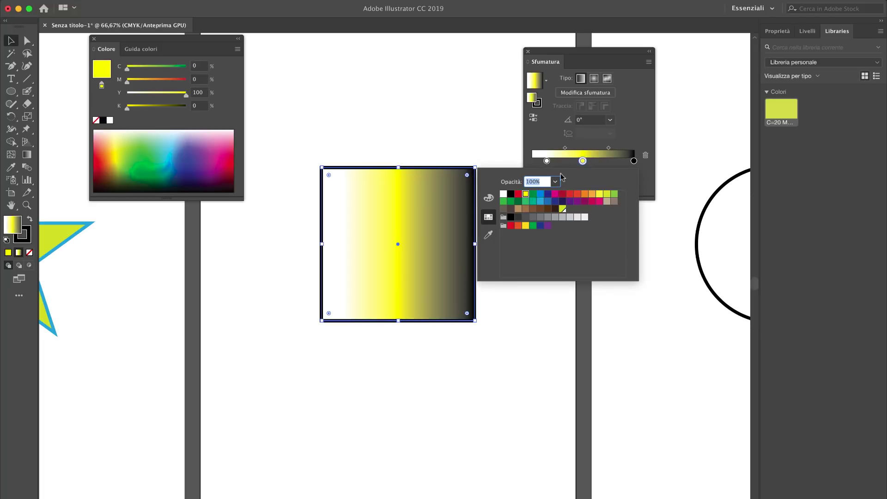
pyautogui.click(583, 161)
pyautogui.moveTo(583, 161); pyautogui.dragTo(532, 161)
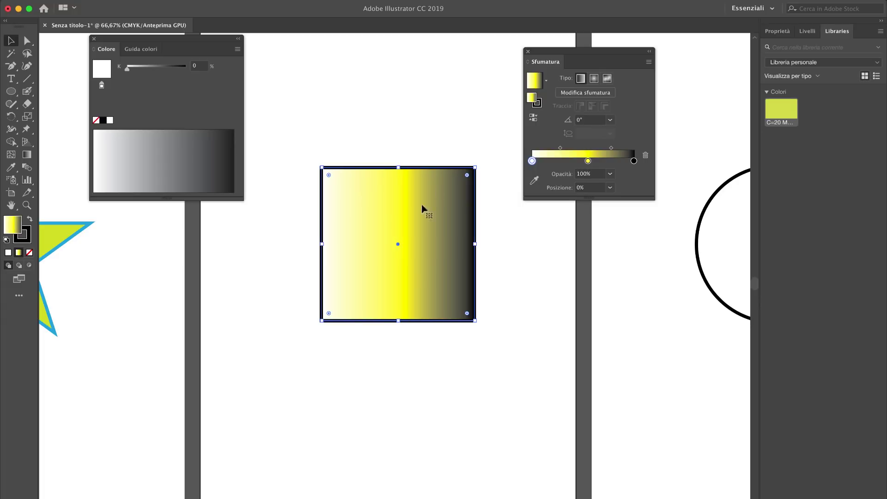
# Step: Switch the square's gradient to radial, then to freeform in point mode
pyautogui.click(594, 79)
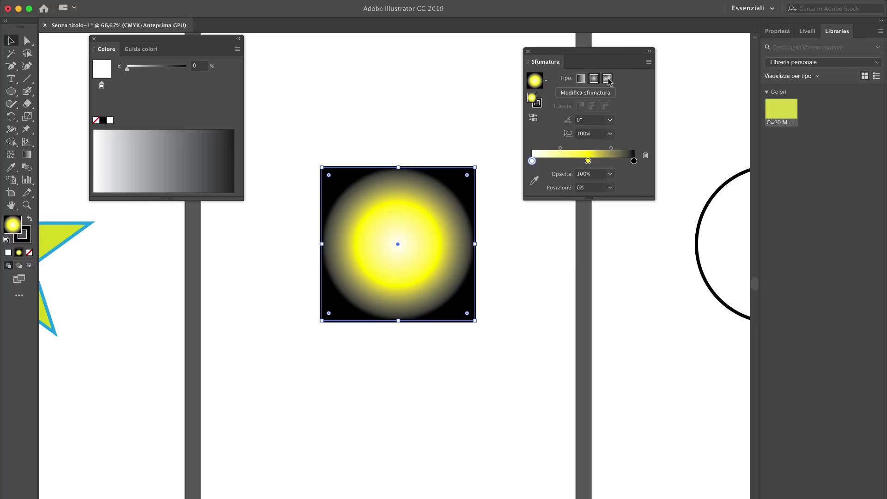
pyautogui.click(608, 79)
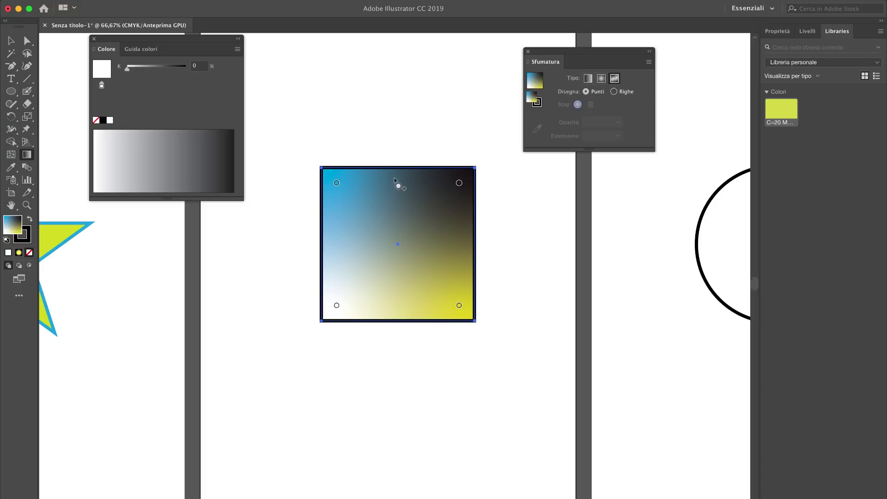
# Step: Drag the cyan, black and yellow freeform gradient points inward toward the square's centre
pyautogui.moveTo(336, 183); pyautogui.dragTo(353, 196)
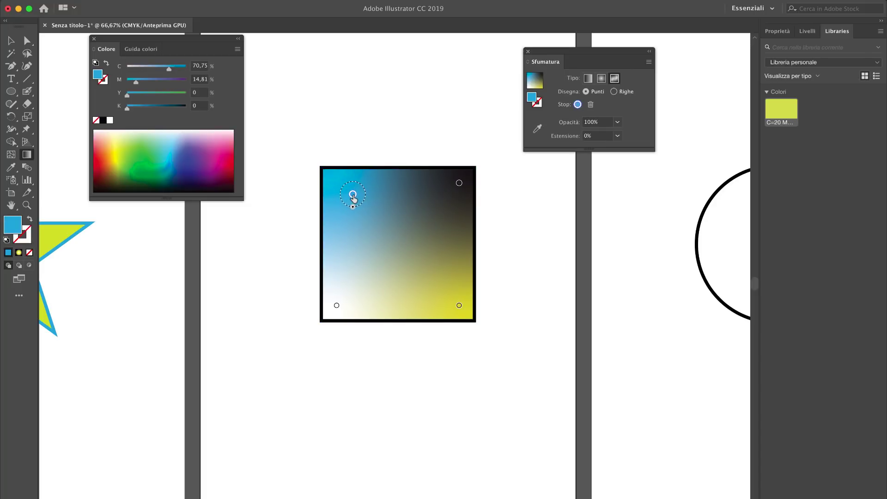
pyautogui.moveTo(459, 184); pyautogui.dragTo(423, 216)
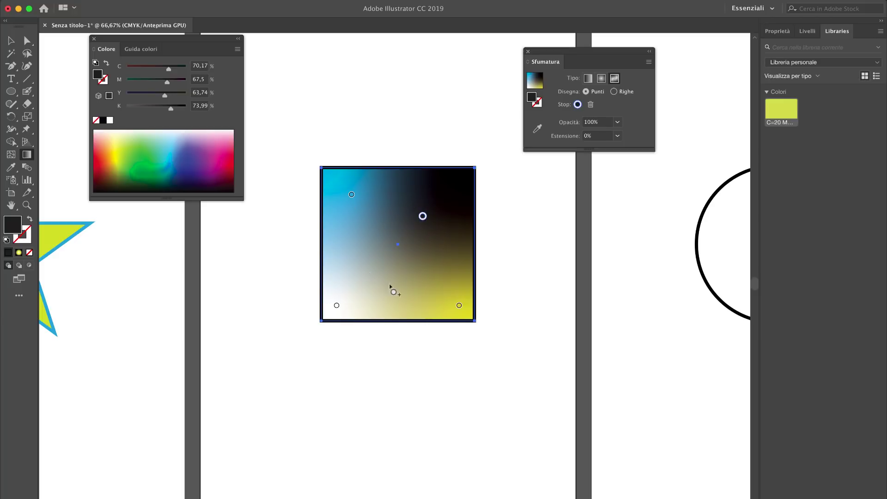
pyautogui.moveTo(459, 305); pyautogui.dragTo(383, 261)
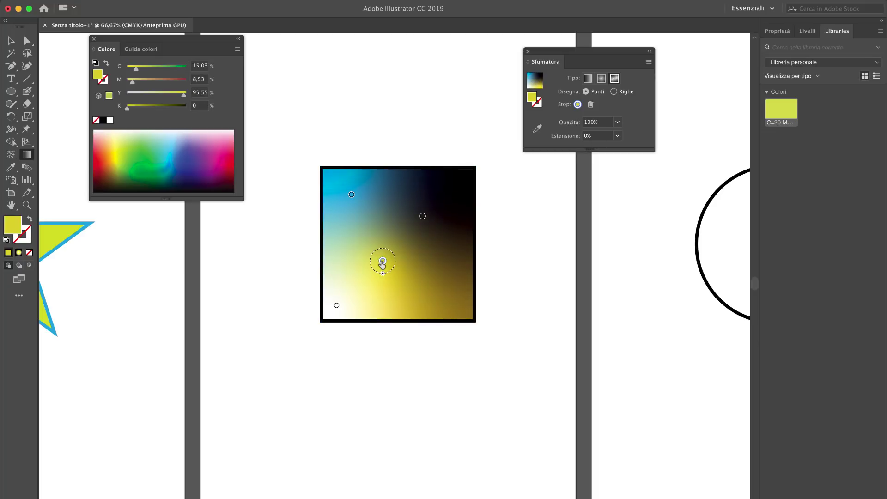
pyautogui.click(423, 216)
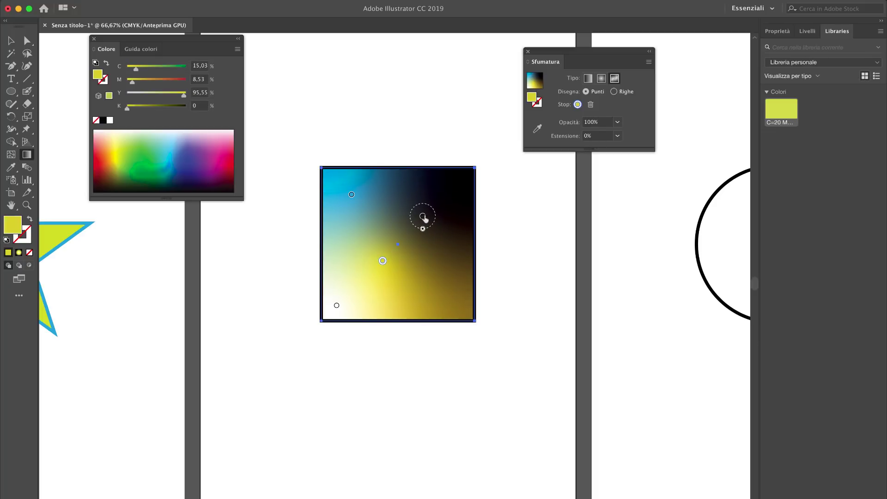
pyautogui.moveTo(423, 216); pyautogui.dragTo(427, 202)
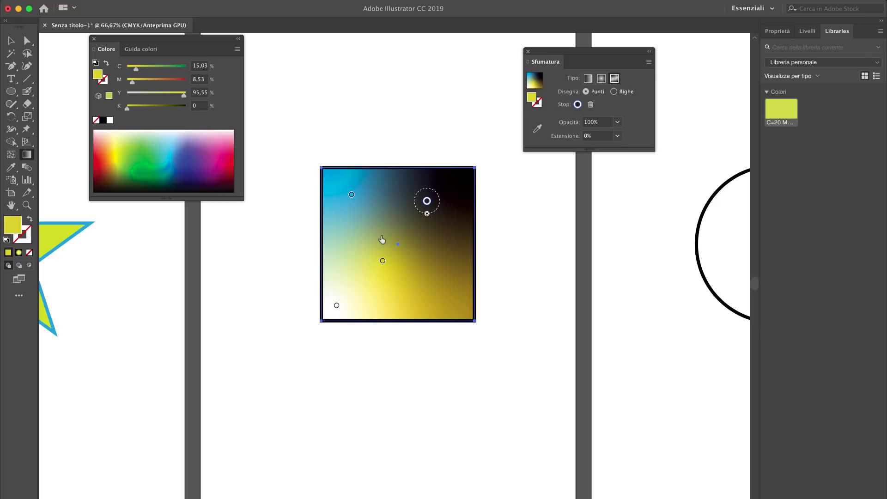
# Step: Recolour the yellow point crimson red, nudge the red and white points, and pan to the circle
pyautogui.click(383, 263)
pyautogui.doubleClick(383, 262)
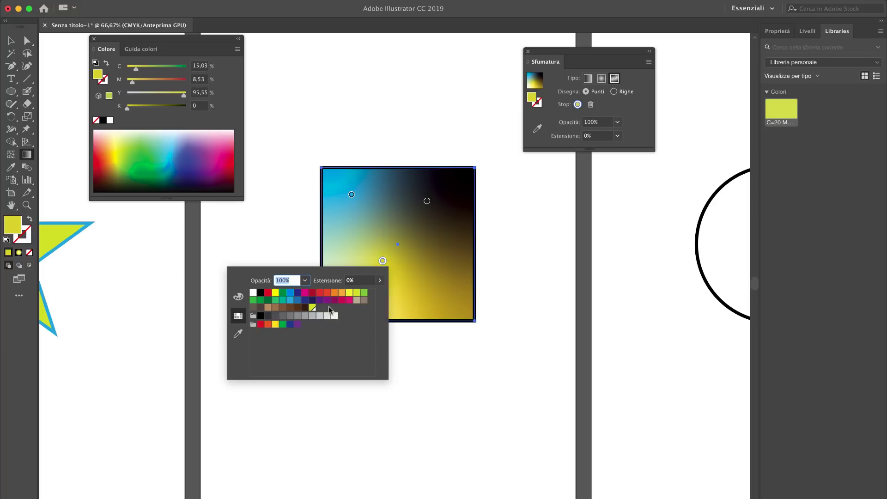
pyautogui.click(312, 294)
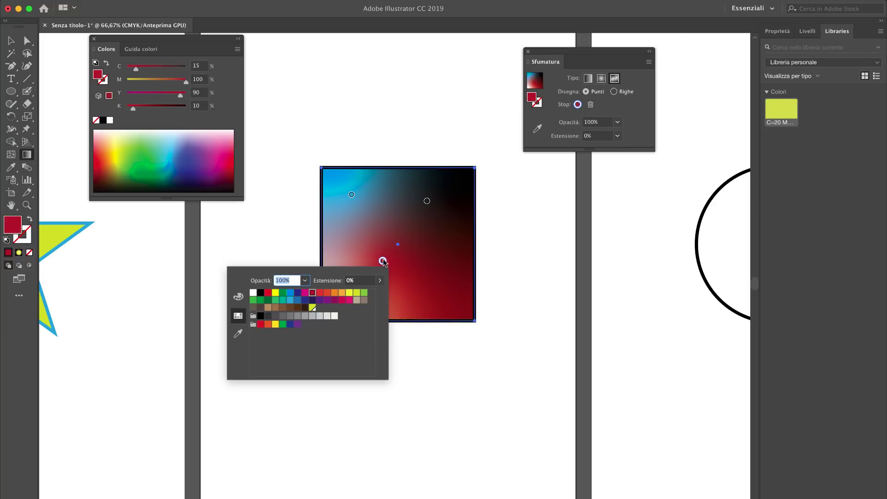
pyautogui.click(383, 258)
pyautogui.moveTo(395, 269); pyautogui.dragTo(412, 269)
pyautogui.moveTo(337, 305); pyautogui.dragTo(335, 291)
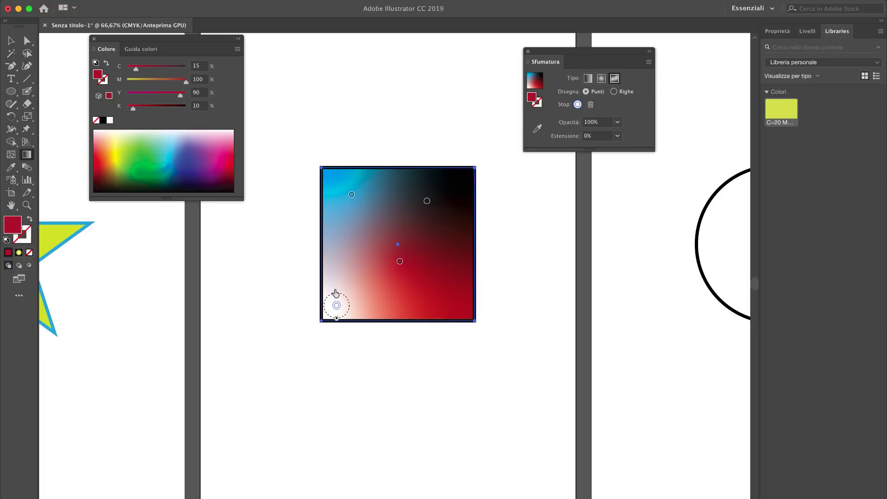
pyautogui.press('v')
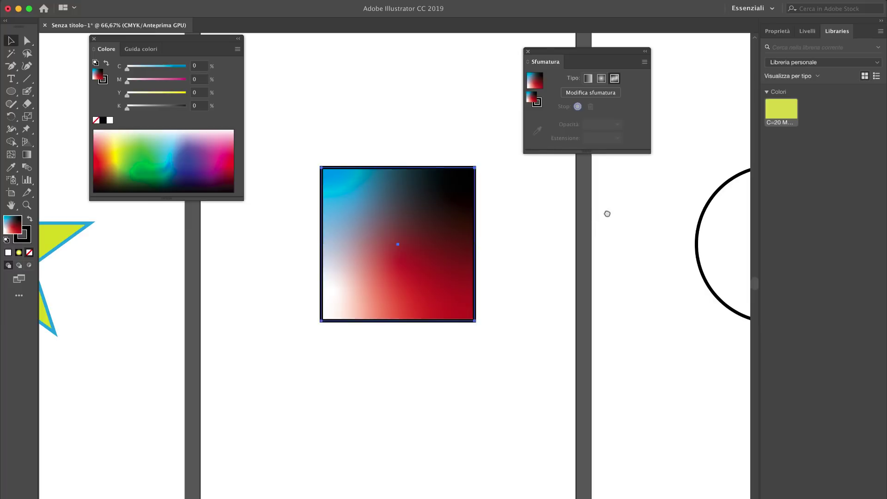
pyautogui.moveTo(606, 212); pyautogui.dragTo(246, 225)
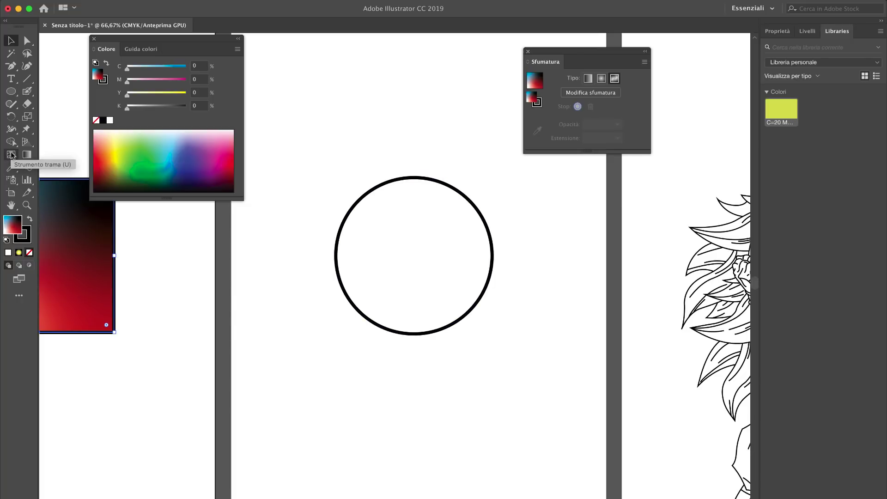
# Step: Turn the circle into a gradient mesh by adding five mesh points inside it
pyautogui.moveTo(331, 158); pyautogui.dragTo(537, 370)
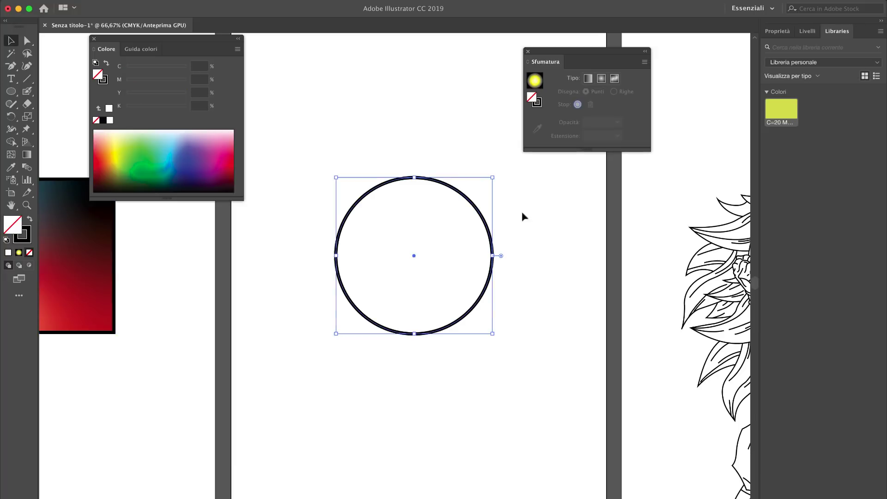
pyautogui.press('u')
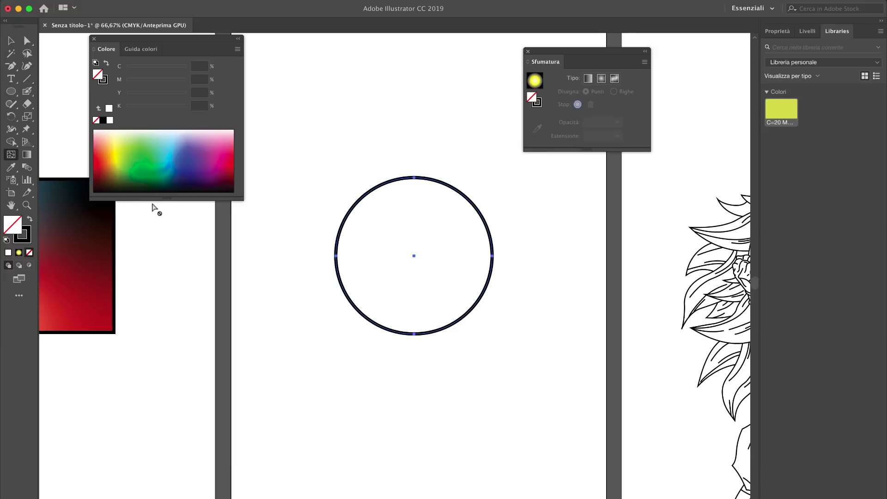
pyautogui.click(410, 276)
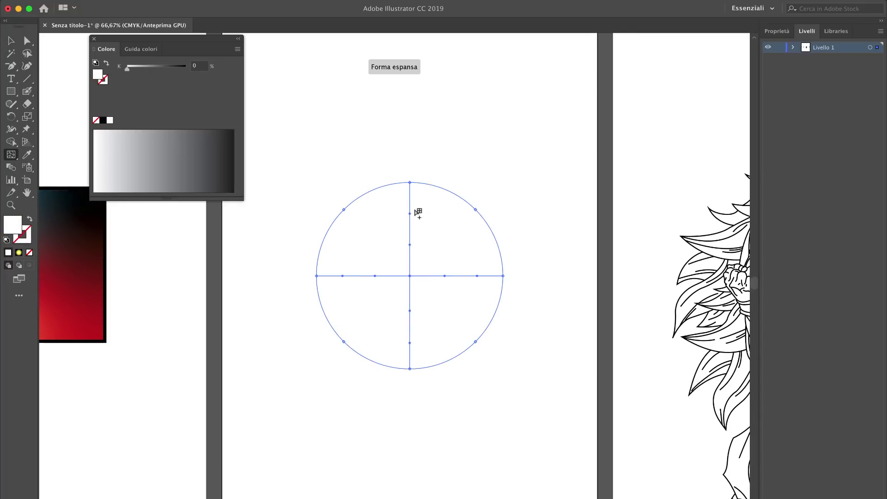
pyautogui.click(373, 236)
pyautogui.click(457, 236)
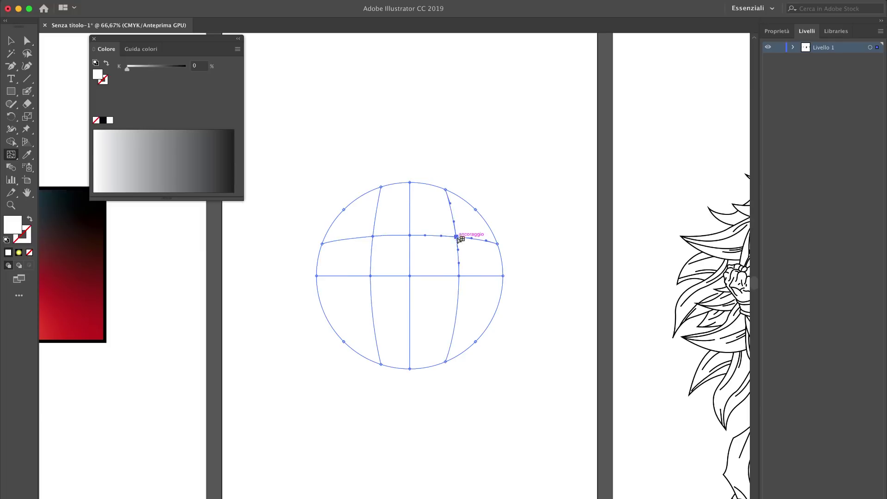
pyautogui.click(457, 311)
pyautogui.click(372, 312)
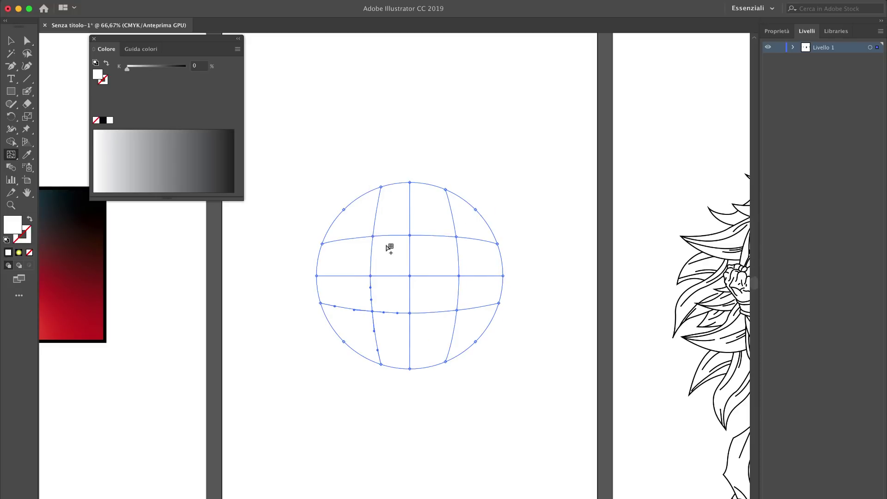
# Step: Show the Swatches panel and colour the circle's upper mesh point black
pyautogui.click(344, 5)
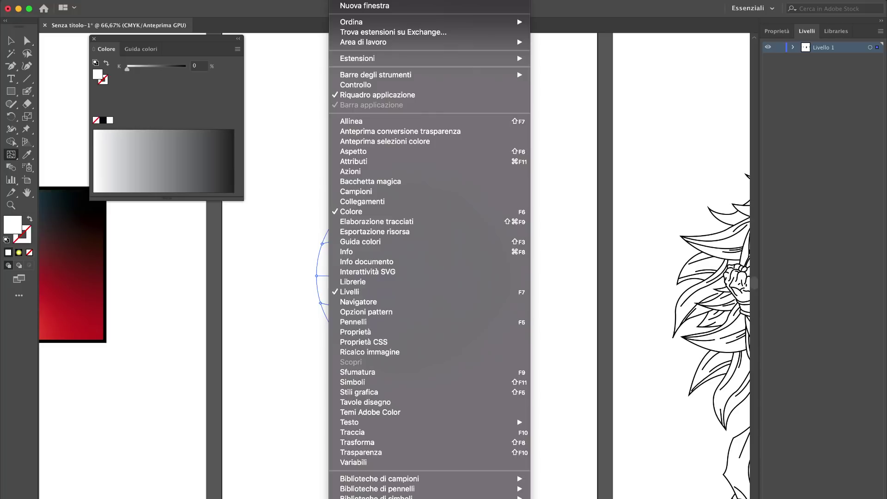
pyautogui.click(393, 194)
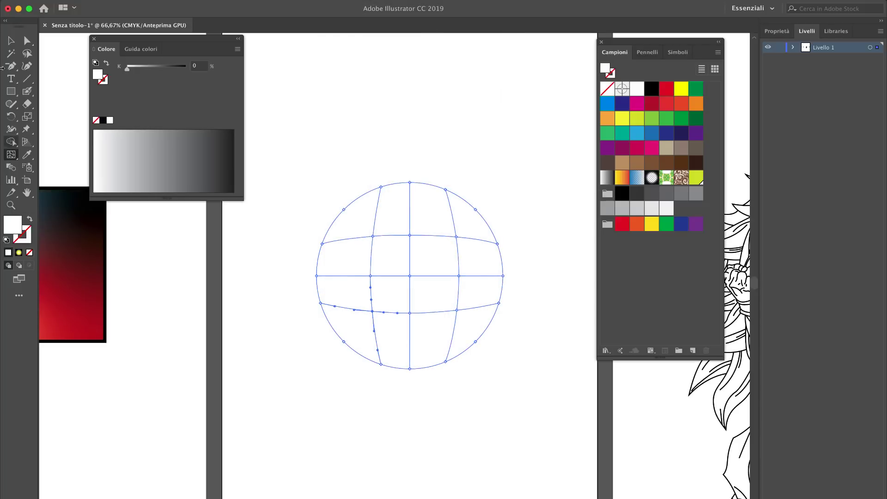
pyautogui.click(26, 40)
pyautogui.click(410, 236)
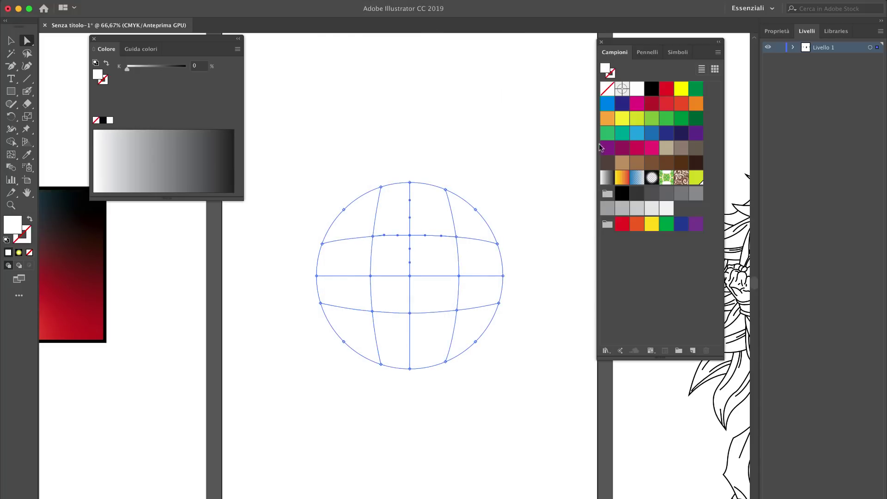
pyautogui.click(656, 91)
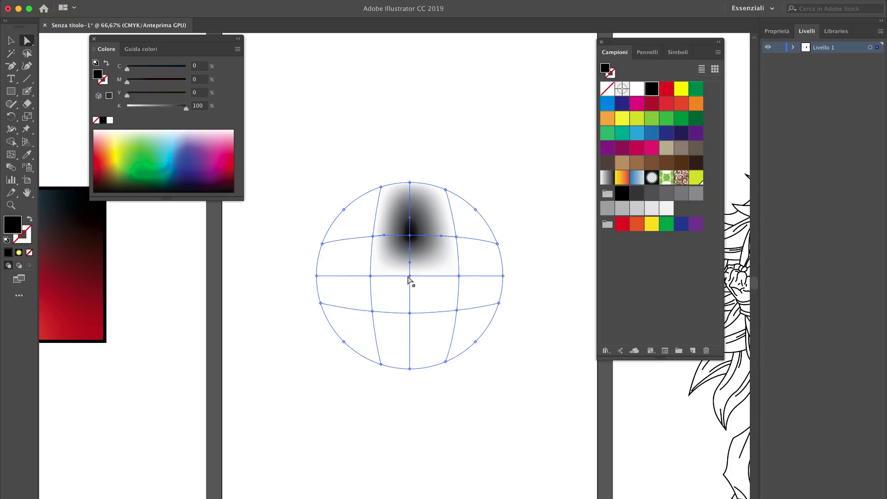
pyautogui.click(410, 276)
# Step: Colour the centre and lower mesh points yellow and the lower-right mesh point magenta
pyautogui.click(682, 88)
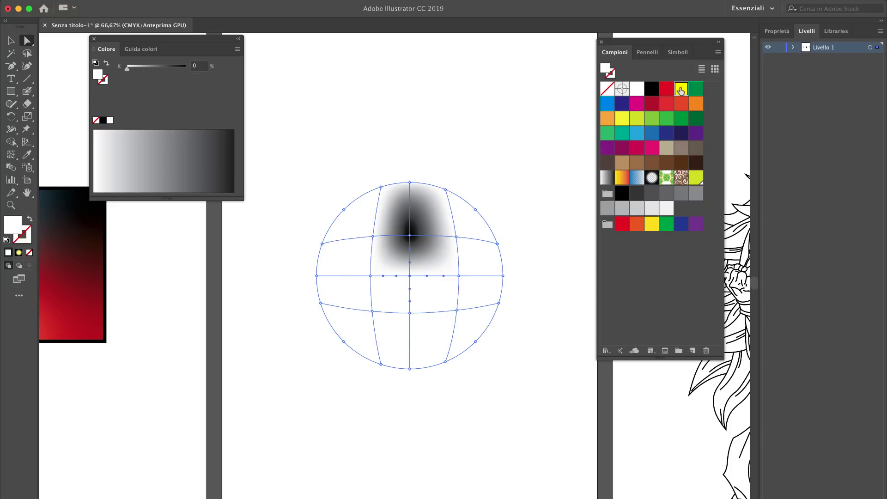
pyautogui.click(410, 313)
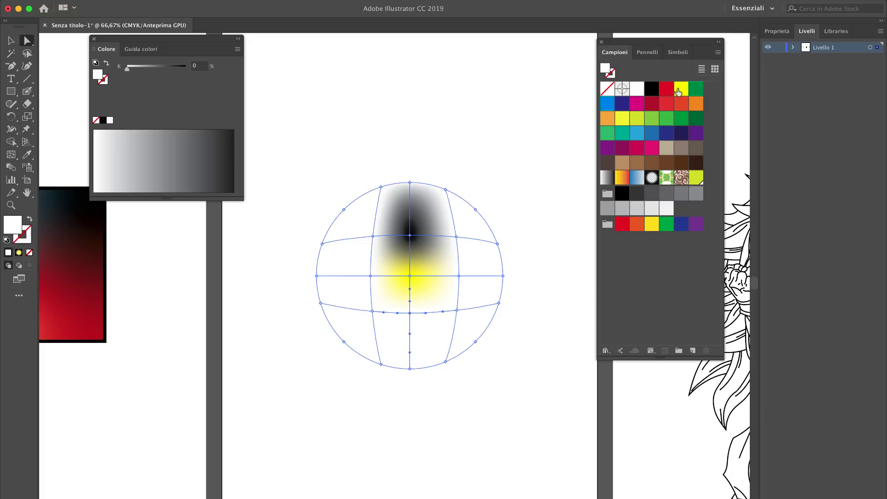
pyautogui.click(682, 89)
pyautogui.click(410, 368)
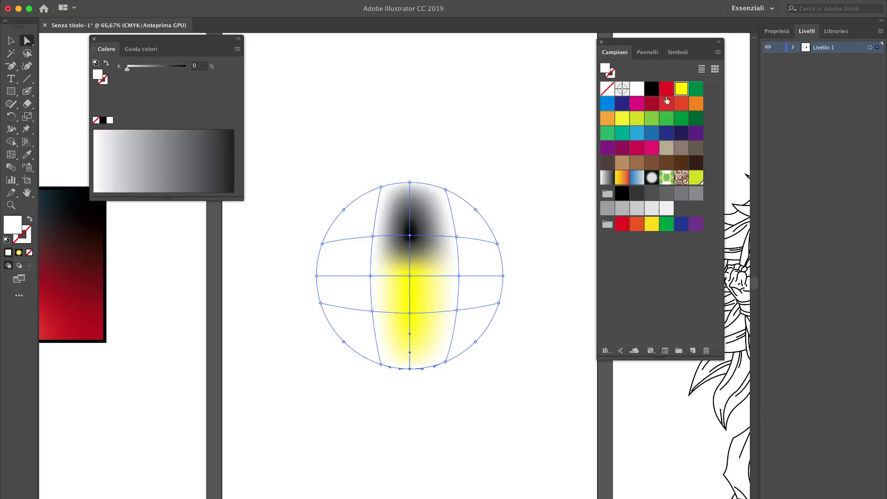
pyautogui.click(682, 89)
pyautogui.click(453, 313)
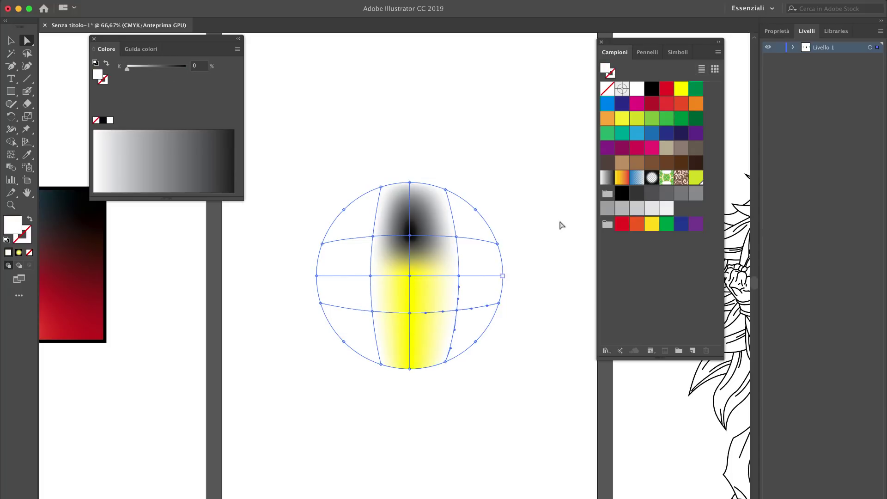
pyautogui.click(637, 103)
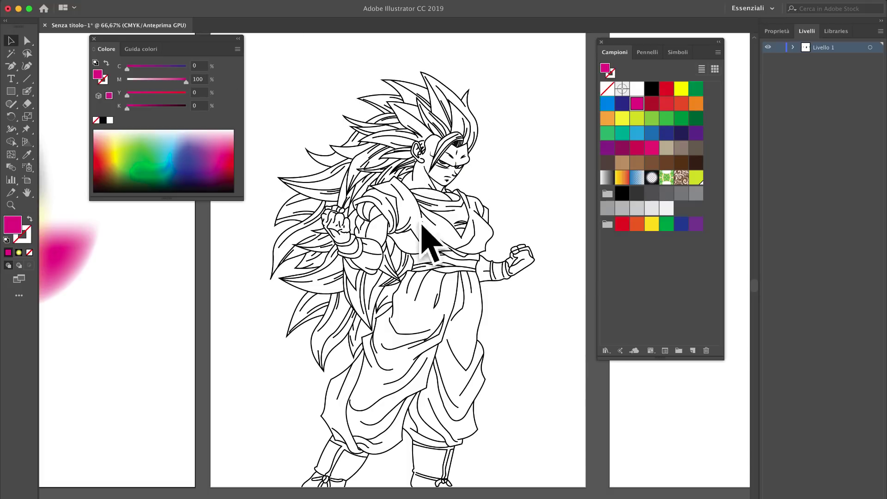
# Step: Select all the fighter's line art, make it a Live Paint group, and take the Live Paint Bucket
pyautogui.moveTo(262, 58); pyautogui.dragTo(548, 483)
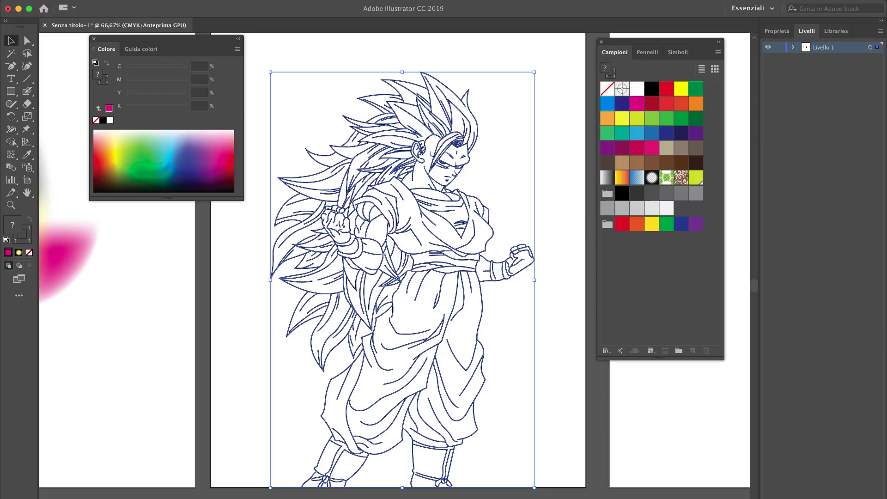
pyautogui.click(155, 1)
pyautogui.moveTo(182, 278)
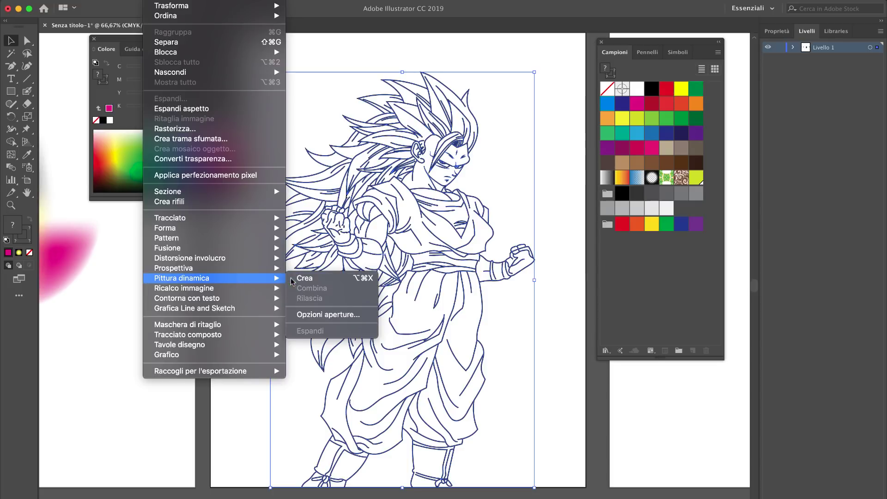
pyautogui.click(541, 296)
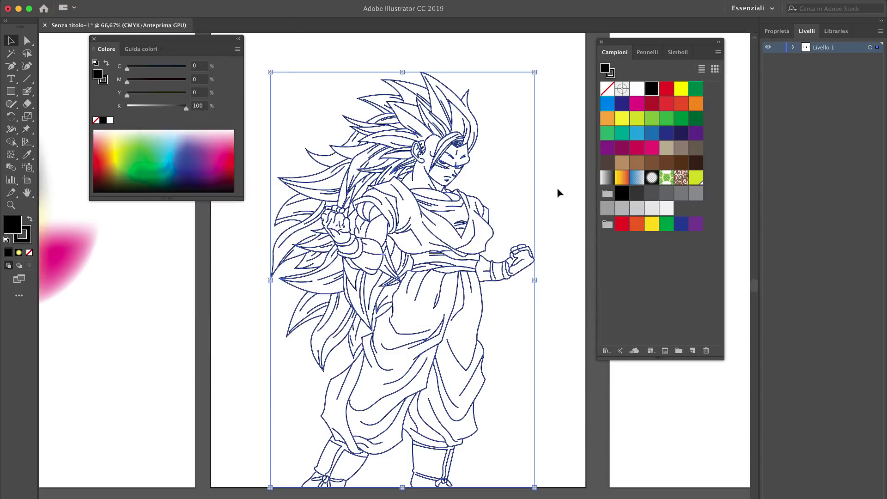
pyautogui.press('k')
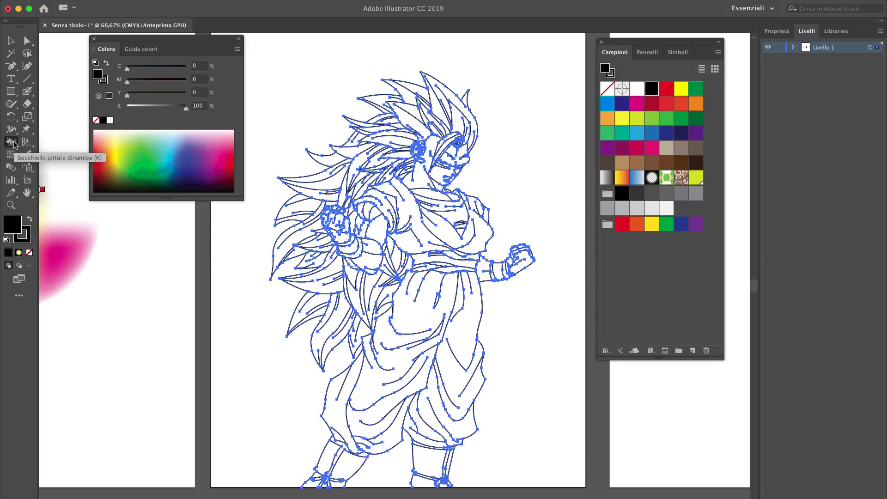
# Step: Zoom in, pick yellow, and paint the upper hair spikes and lower-left spike yellow
pyautogui.hotkey('ctrl', '1')
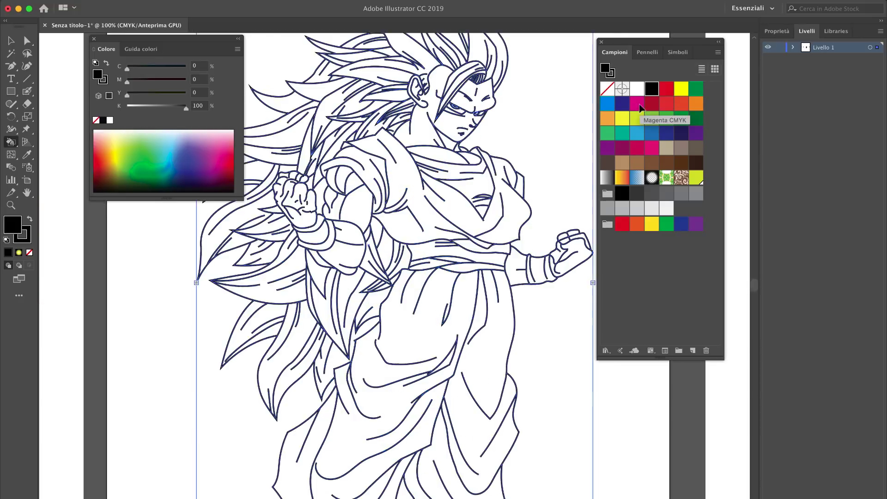
pyautogui.hotkey('ctrl', '+')
pyautogui.click(682, 88)
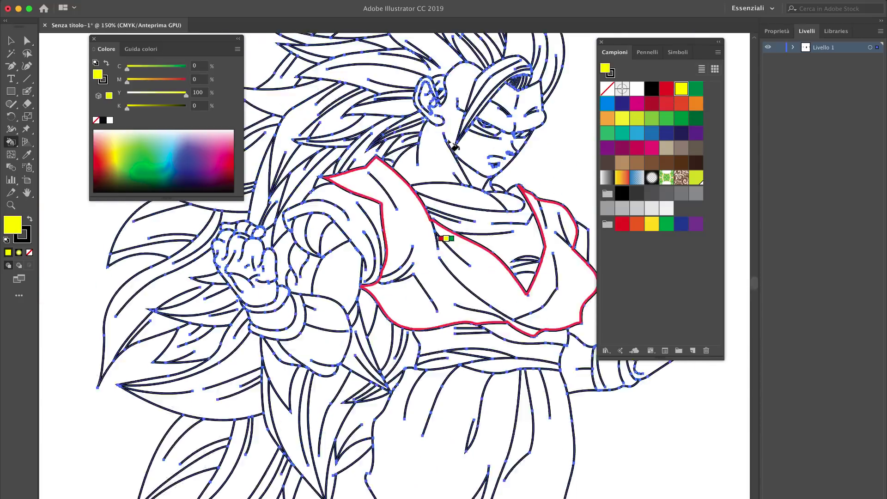
pyautogui.scroll(3, 453, 146)
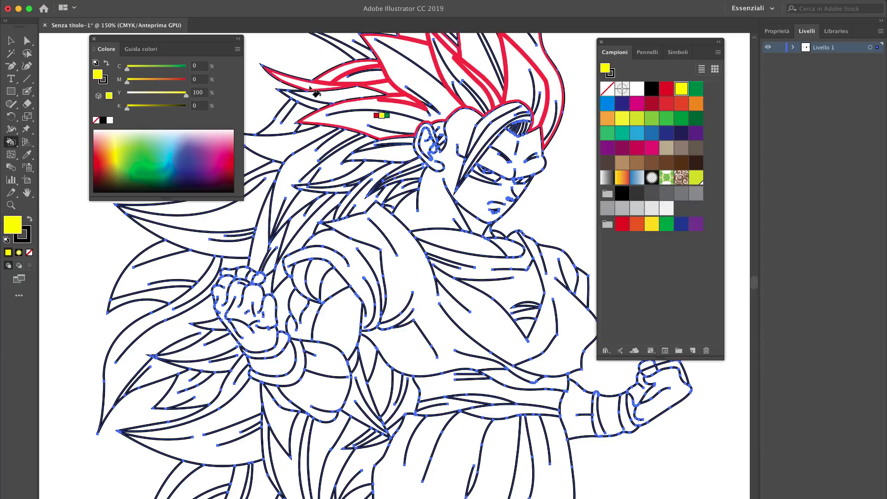
pyautogui.moveTo(316, 93)
pyautogui.mouseDown()
pyautogui.moveTo(364, 157)
pyautogui.moveTo(267, 242)
pyautogui.mouseUp()
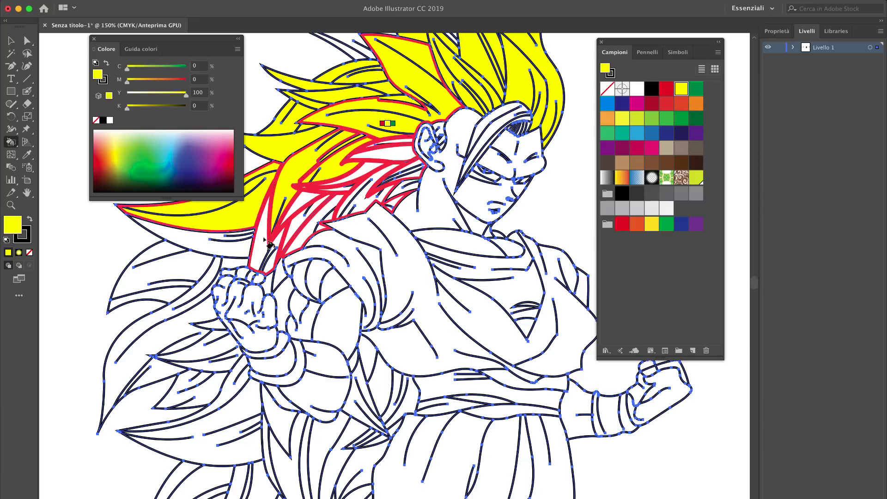
pyautogui.moveTo(267, 243); pyautogui.dragTo(233, 233)
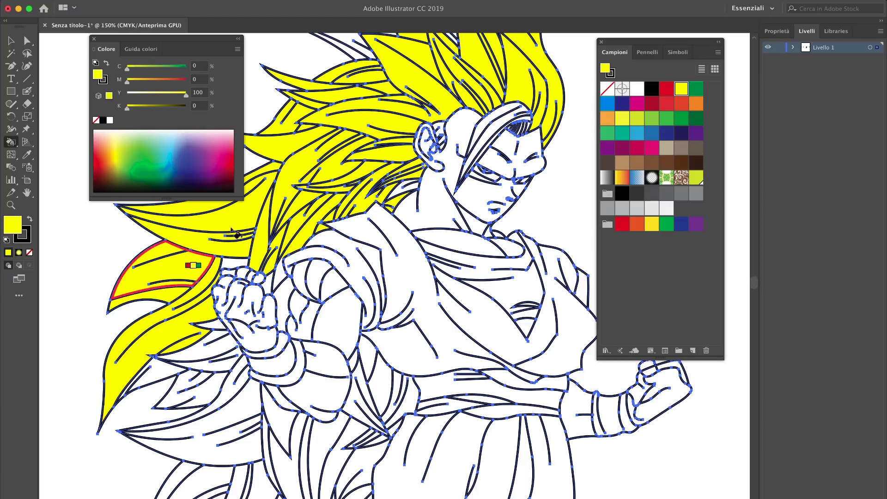
pyautogui.click(234, 233)
# Step: Fill the remaining hair strand and the hair wedge near the ear yellow
pyautogui.scroll(3, 277, 250)
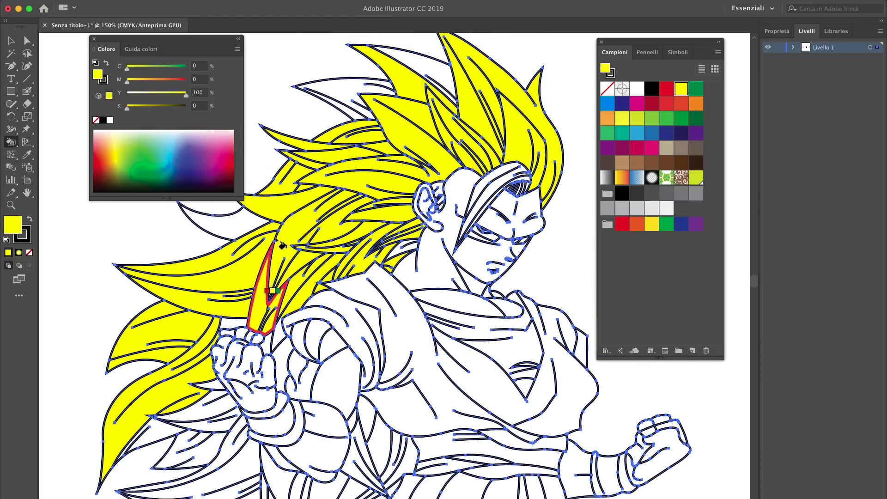
pyautogui.click(281, 245)
pyautogui.scroll(1, 281, 245)
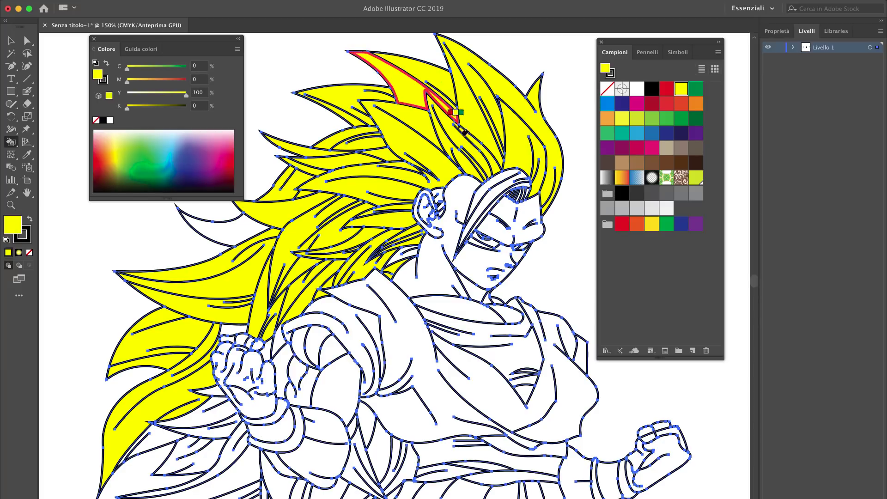
pyautogui.scroll(-5, 435, 107)
pyautogui.click(413, 128)
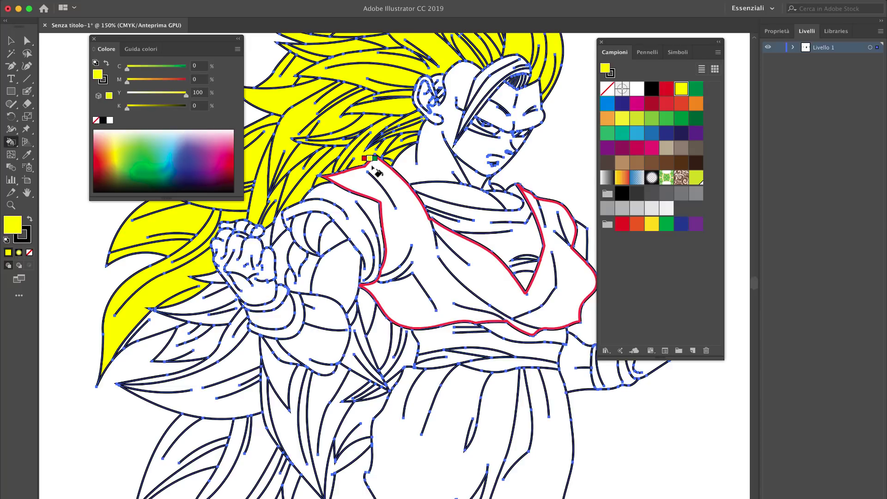
pyautogui.scroll(-2, 377, 173)
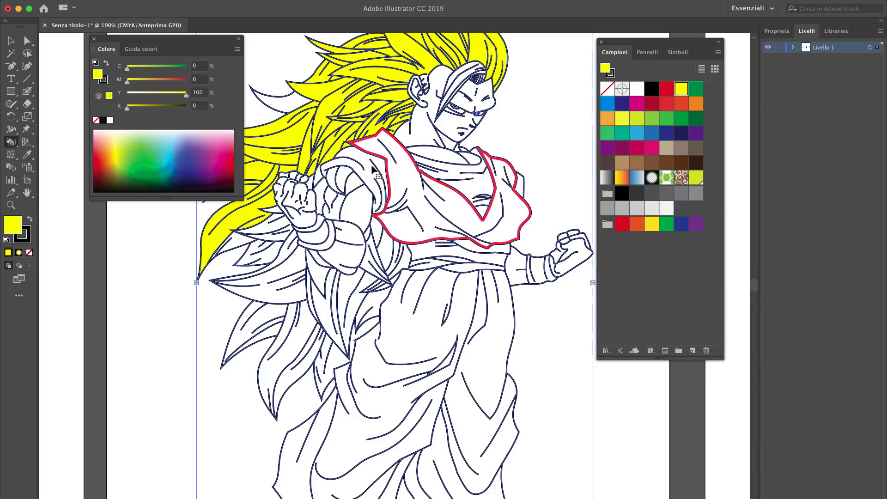
pyautogui.scroll(-2, 376, 172)
# Step: Select the orange maze tile and make it a pattern via Object > Pattern > Make
pyautogui.hscroll(5, 512, 274)
pyautogui.hscroll(5, 453, 263)
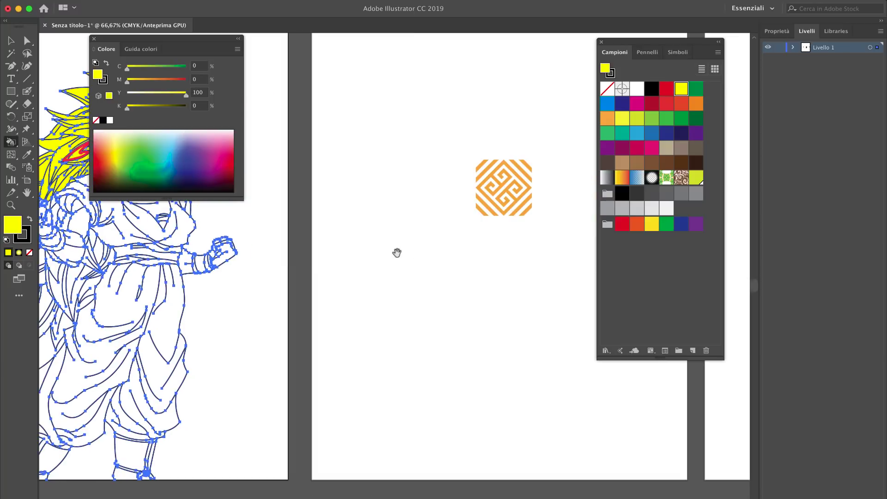
pyautogui.hscroll(2, 430, 254)
pyautogui.hscroll(3, 459, 257)
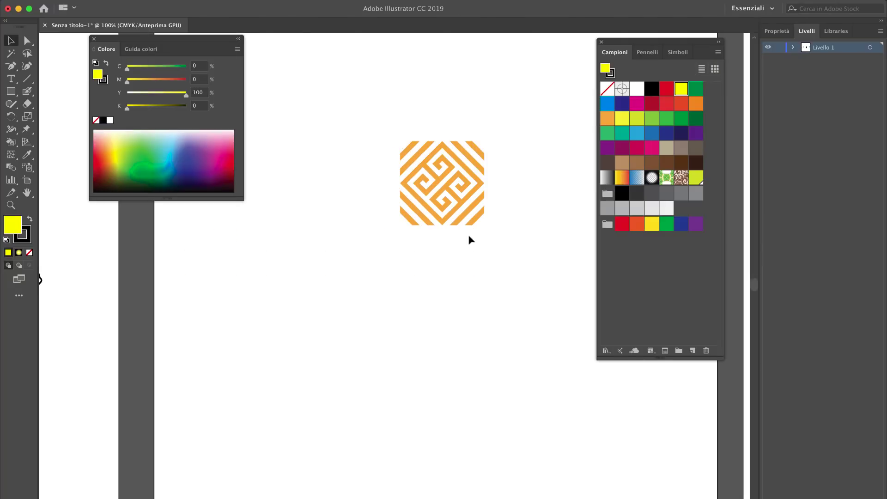
pyautogui.moveTo(369, 123); pyautogui.dragTo(471, 266)
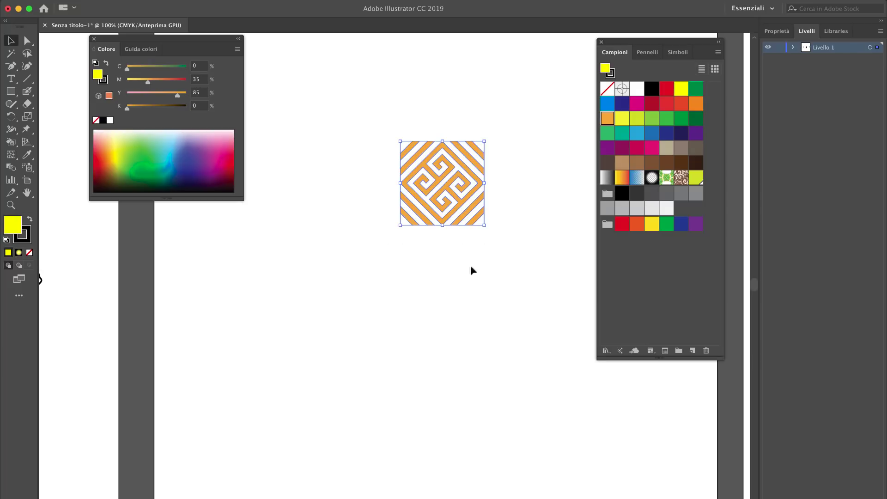
pyautogui.click(171, 3)
pyautogui.moveTo(166, 237)
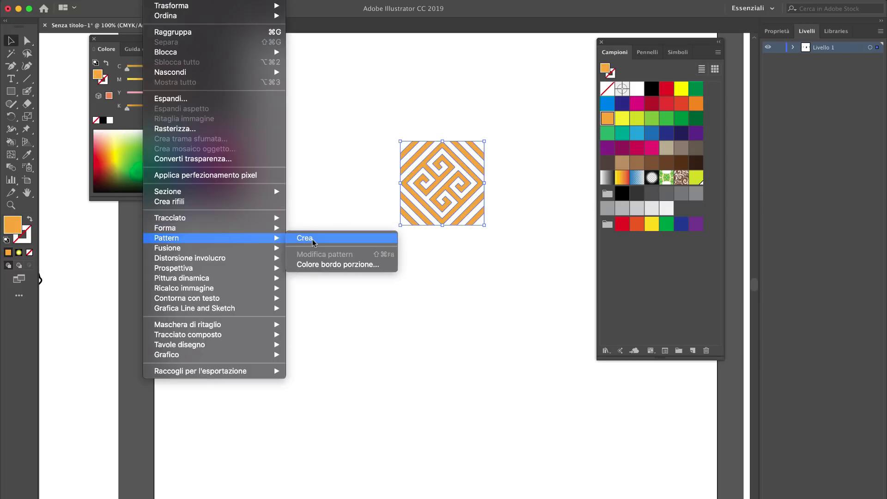
pyautogui.click(307, 234)
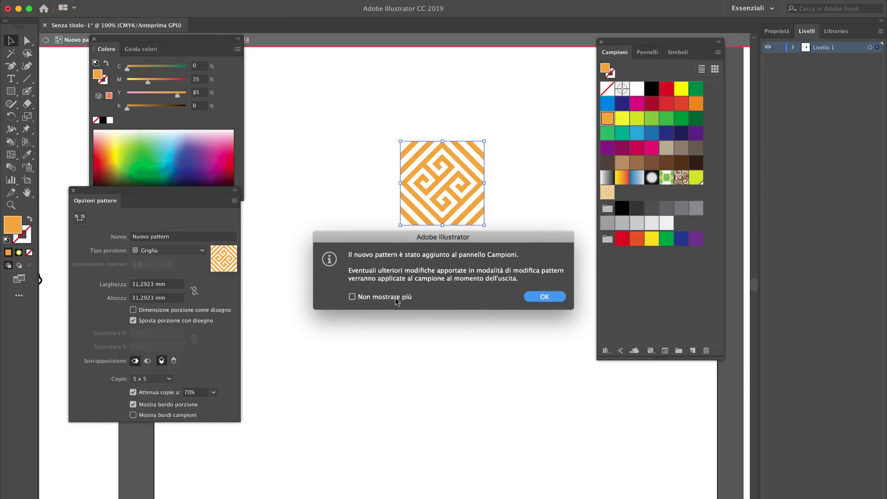
# Step: Dismiss the pattern notice, tidy the panels, and set the tile width to 36 mm
pyautogui.click(545, 297)
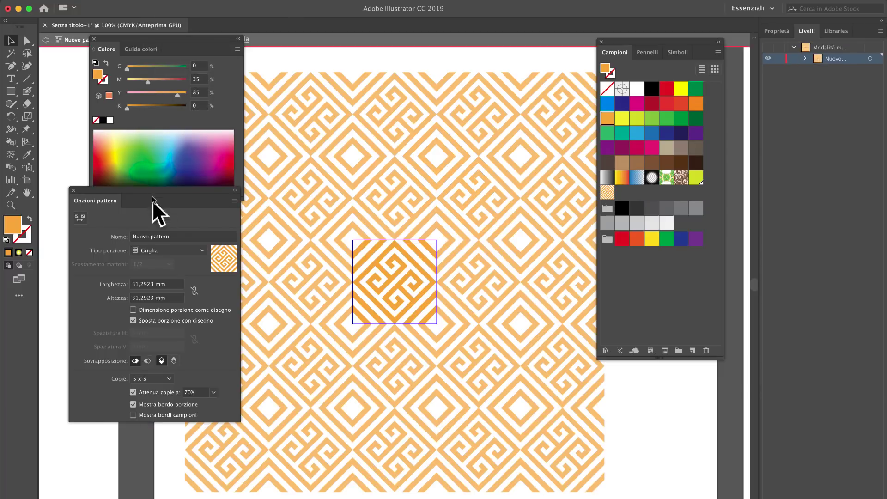
pyautogui.moveTo(153, 201); pyautogui.dragTo(105, 128)
pyautogui.click(93, 40)
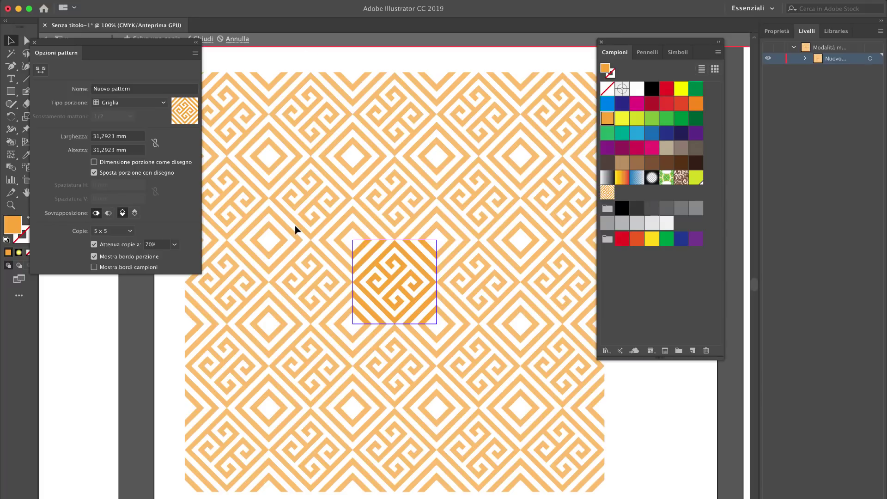
pyautogui.click(127, 136)
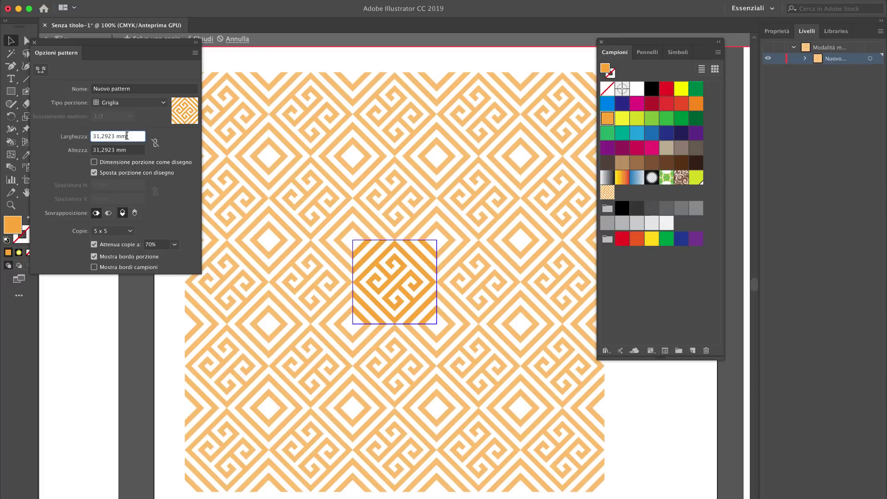
pyautogui.write('36')
pyautogui.press('Return')
# Step: Set the pattern tile height to 36 mm, then nudge it to 37 mm
pyautogui.click(129, 150)
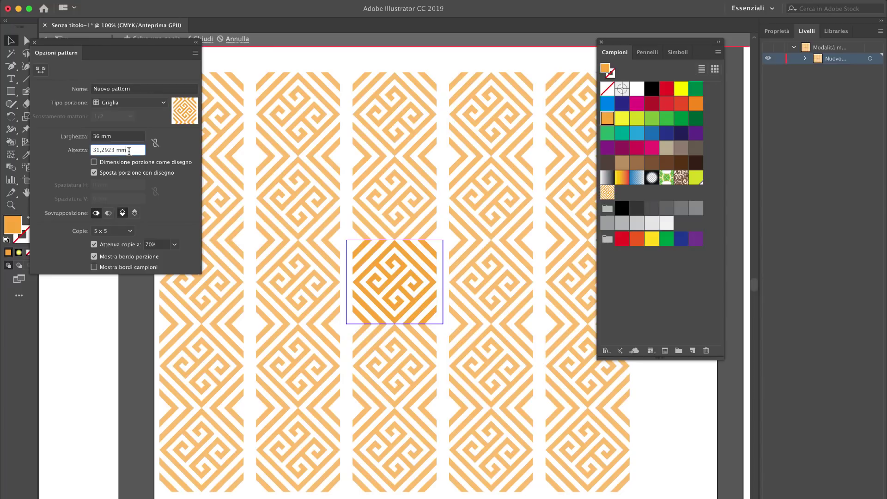
pyautogui.write('34')
pyautogui.press('Return')
pyautogui.write('36')
pyautogui.press('Return')
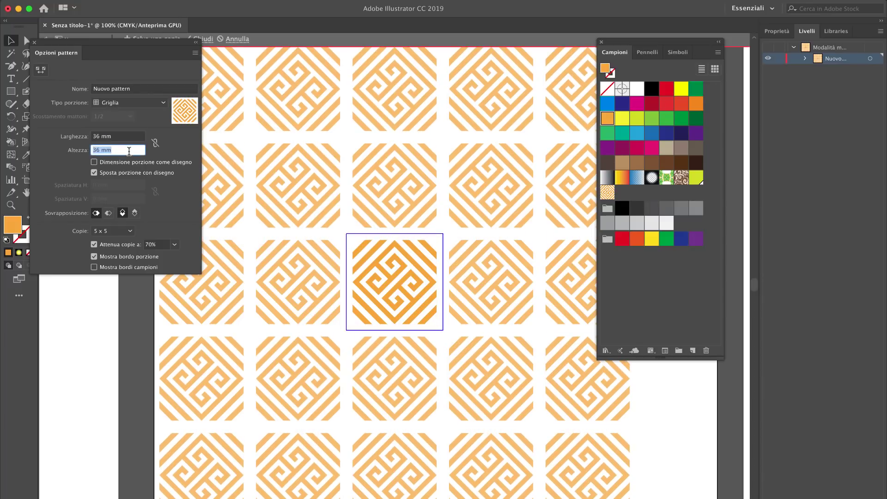
pyautogui.press('Up')
# Step: Bring the tile width down to 31 mm, exit pattern editing, and select the original tile
pyautogui.click(119, 136)
pyautogui.hotkey('ctrl', 'z')
pyautogui.hotkey('ctrl', 'z')
pyautogui.hotkey('ctrl', 'z')
pyautogui.press('Down')
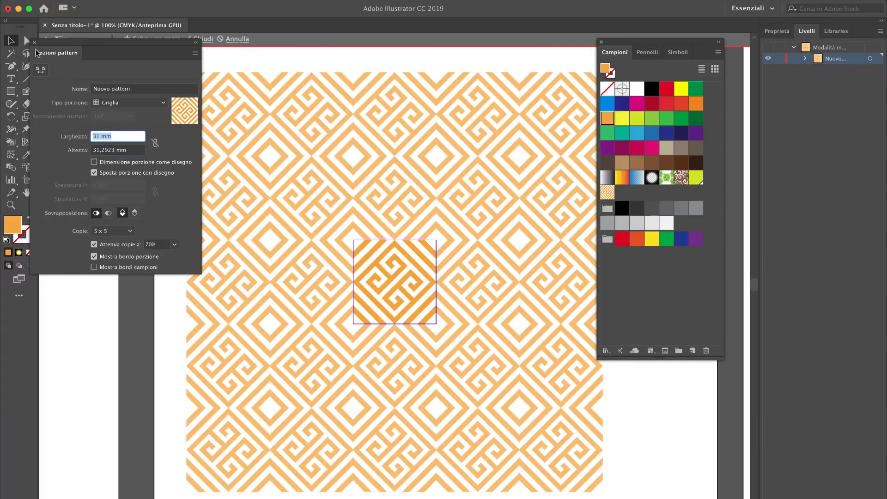
pyautogui.click(34, 42)
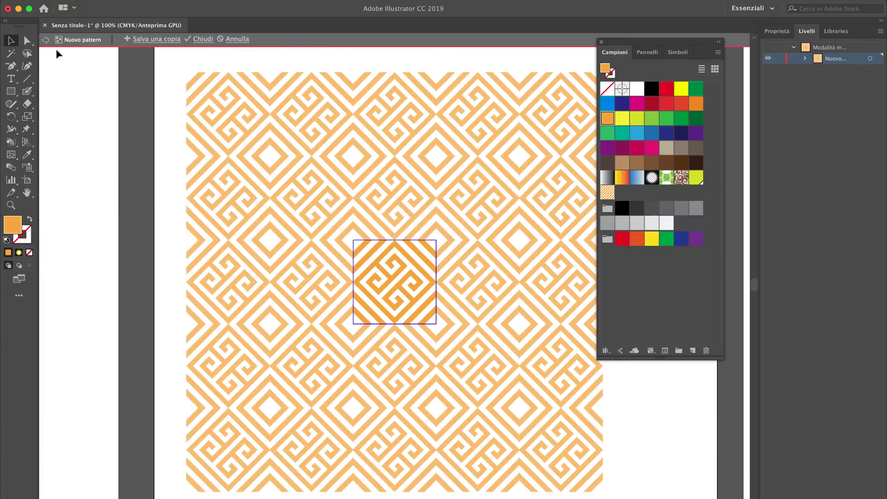
pyautogui.click(199, 41)
pyautogui.click(435, 170)
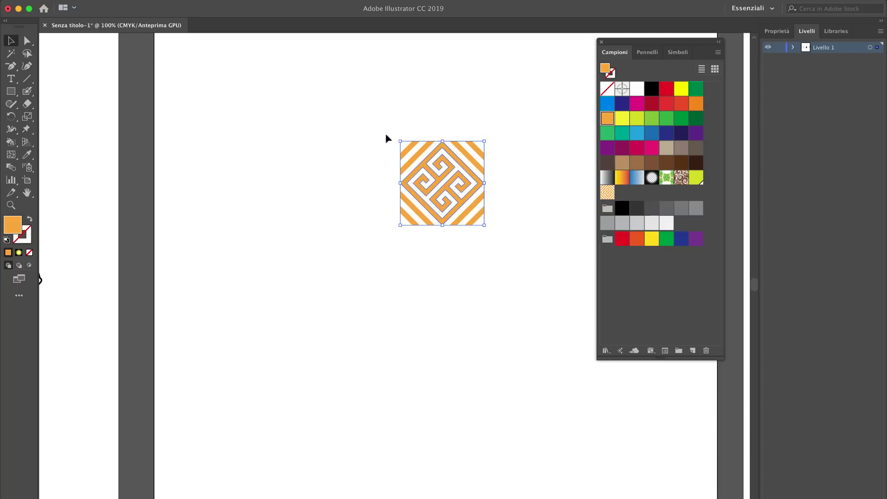
# Step: Delete the original maze motif and its leftover corner stripes
pyautogui.press('Delete')
pyautogui.moveTo(331, 126); pyautogui.dragTo(494, 223)
pyautogui.press('Delete')
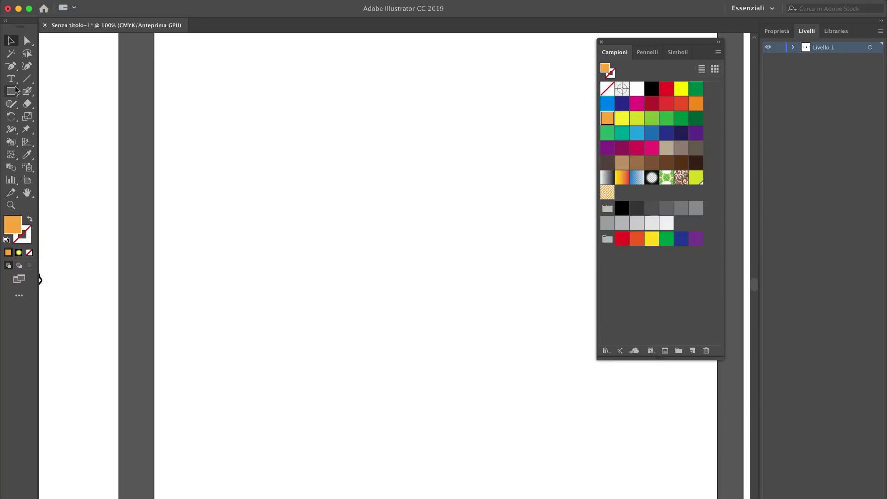
# Step: Draw a three-sided polygon triangle and fill it with the Greek-key pattern swatch
pyautogui.click(11, 91)
pyautogui.click(91, 130)
pyautogui.moveTo(397, 215); pyautogui.dragTo(495, 160)
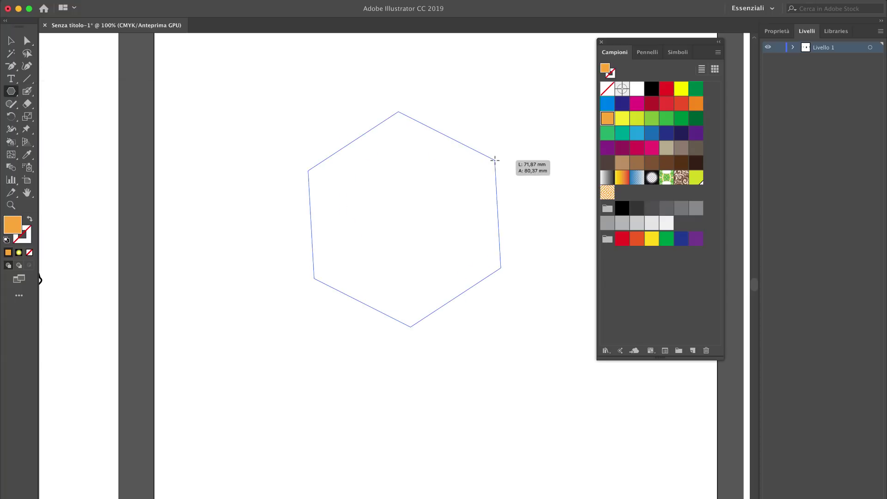
pyautogui.press('Down')
pyautogui.press('Down')
pyautogui.press('Down')
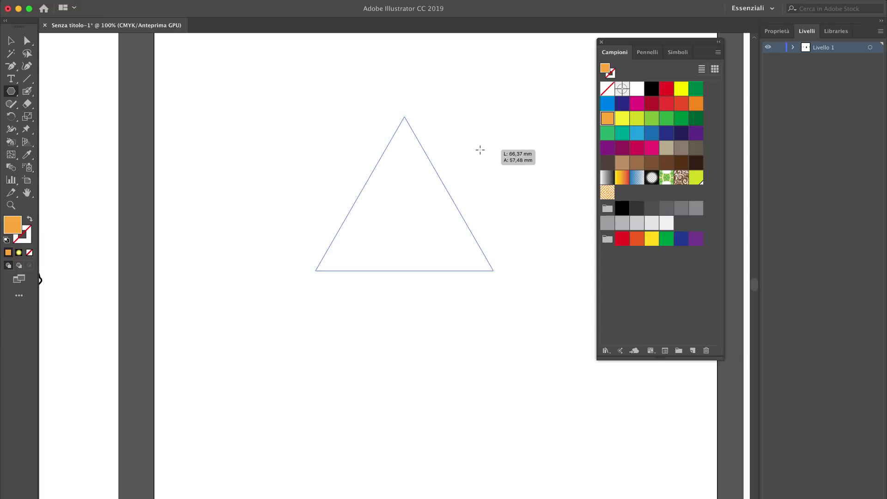
pyautogui.moveTo(495, 160); pyautogui.dragTo(479, 148)
pyautogui.press('v')
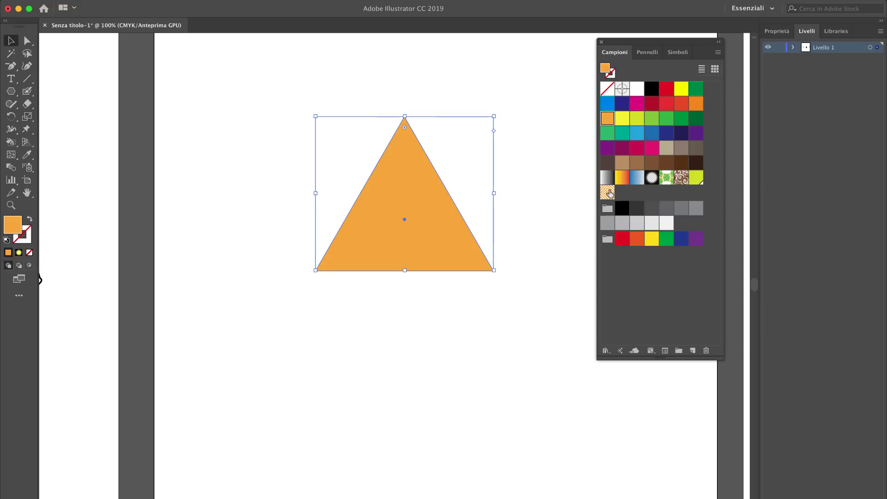
pyautogui.click(608, 193)
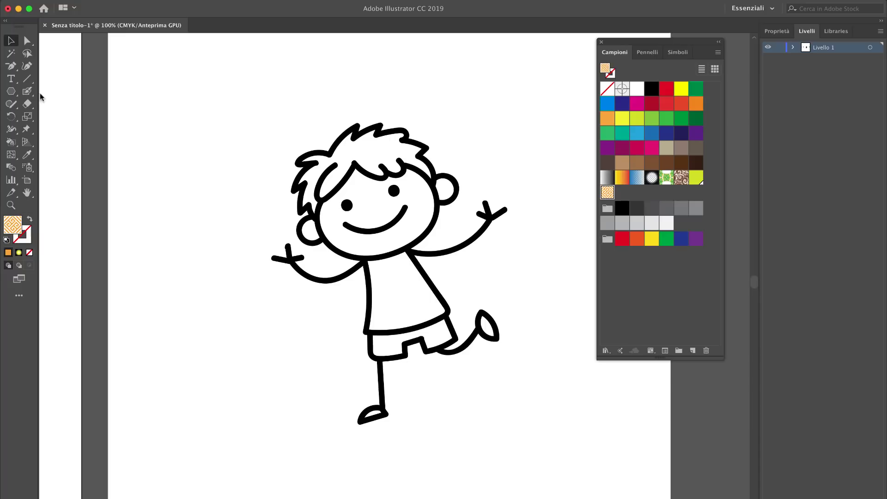
# Step: Choose the Blob Brush, zoom in on the boy's head, and add a new layer
pyautogui.moveTo(26, 91); pyautogui.dragTo(78, 94)
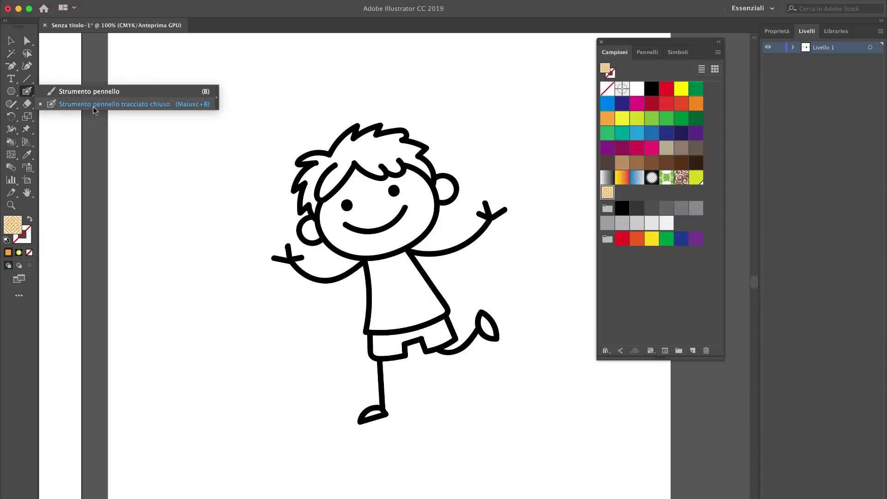
pyautogui.click(144, 104)
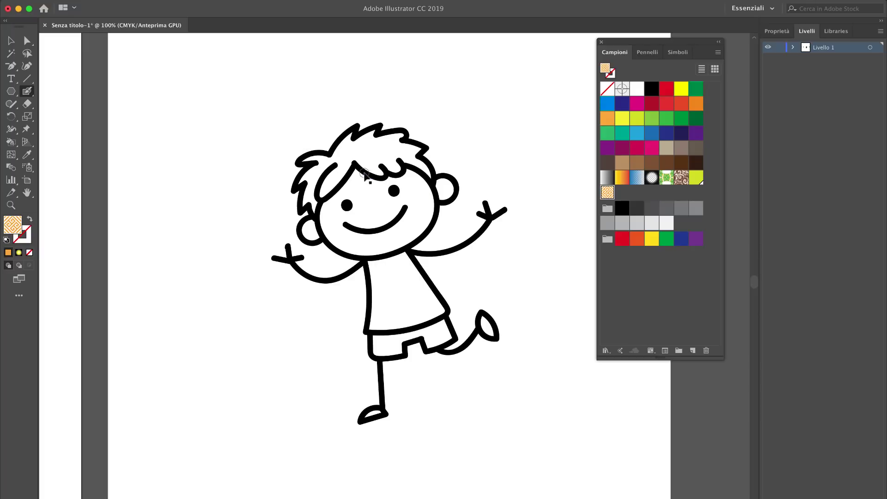
pyautogui.press('super+plus')
pyautogui.press('super+plus')
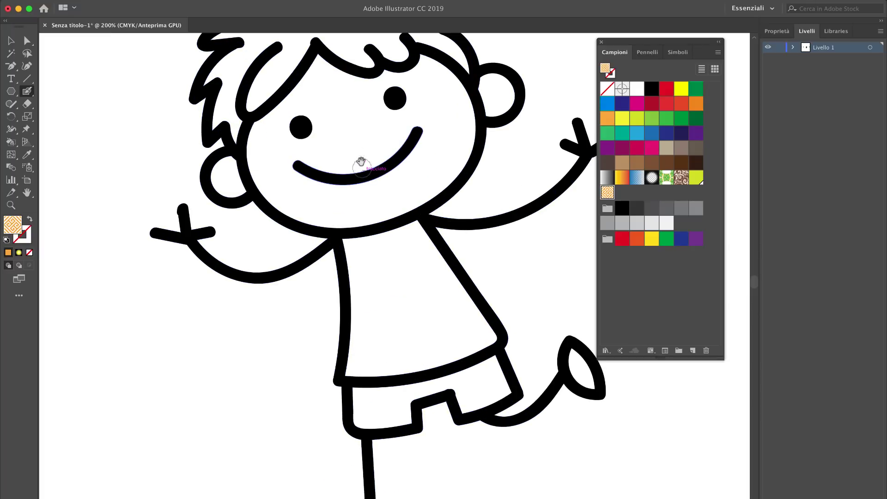
pyautogui.moveTo(361, 159); pyautogui.dragTo(361, 186)
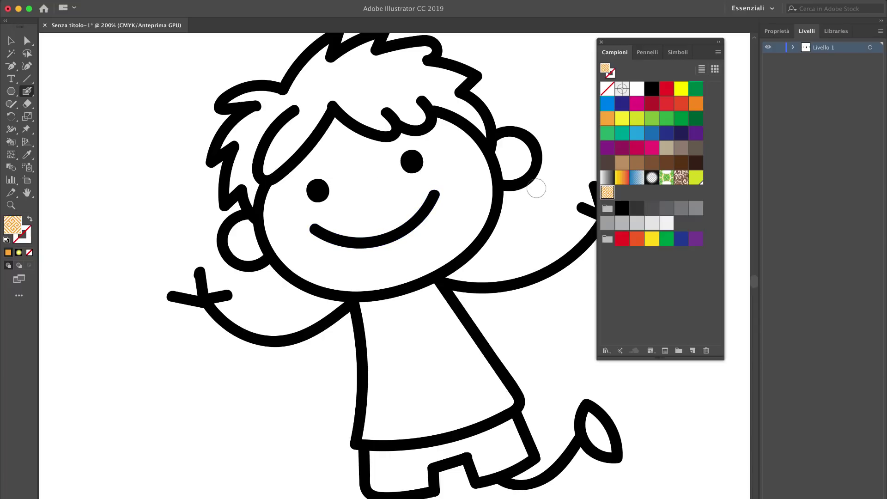
pyautogui.press('super+l')
pyautogui.moveTo(818, 51); pyautogui.dragTo(820, 63)
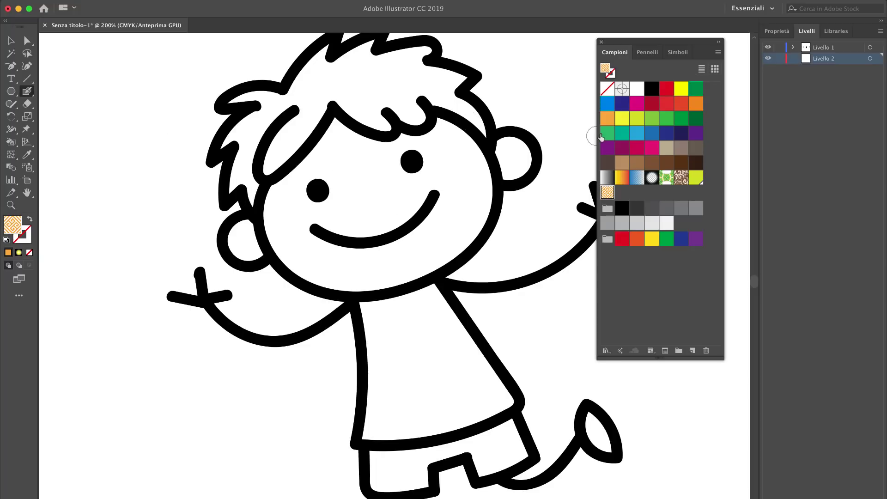
# Step: Set the fill colour to a light rose pink in the Color Picker
pyautogui.doubleClick(19, 228)
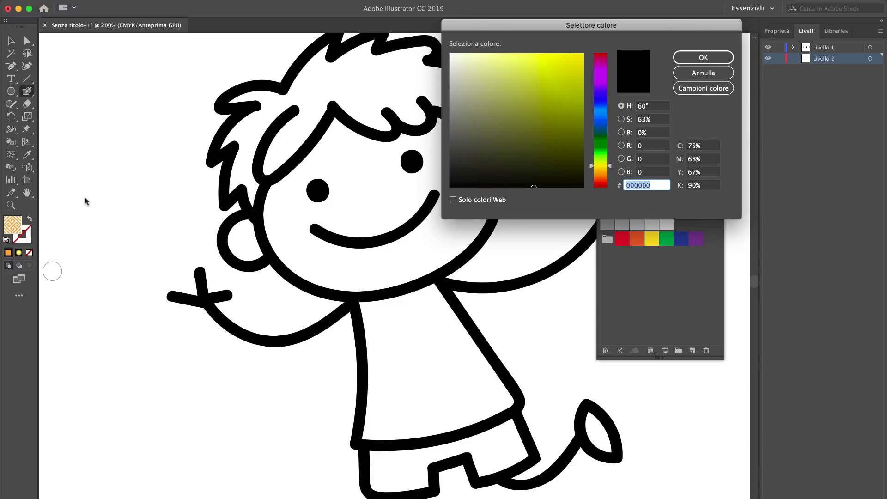
pyautogui.moveTo(607, 107); pyautogui.dragTo(607, 74)
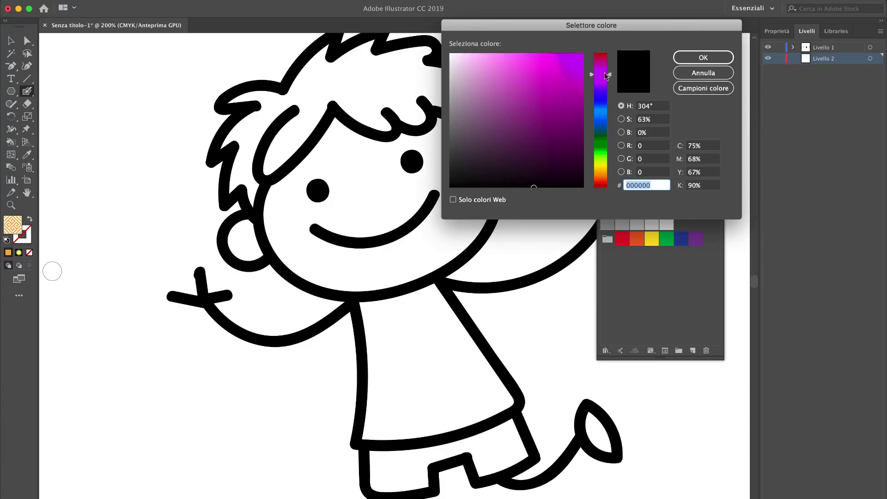
pyautogui.click(488, 66)
pyautogui.click(608, 69)
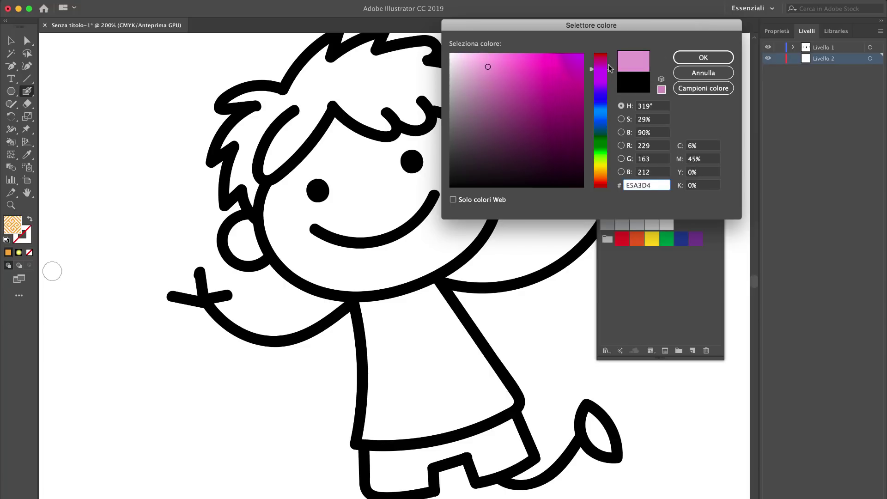
pyautogui.moveTo(609, 68); pyautogui.dragTo(610, 56)
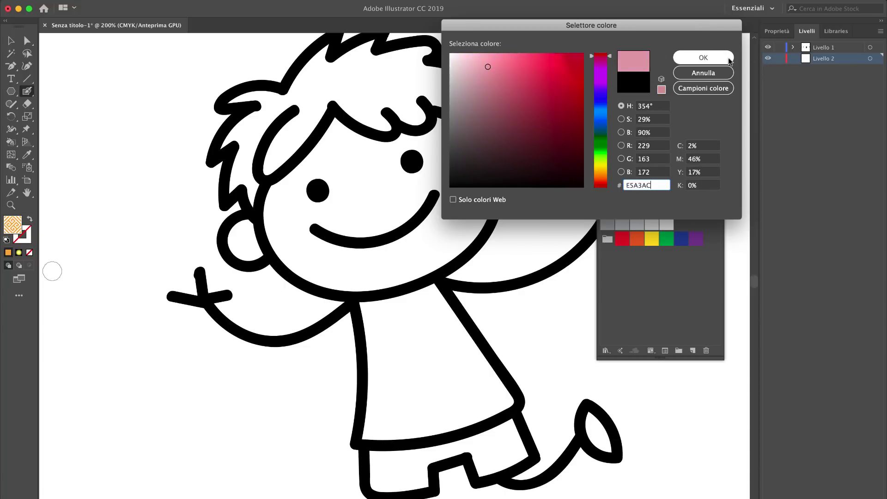
pyautogui.click(703, 57)
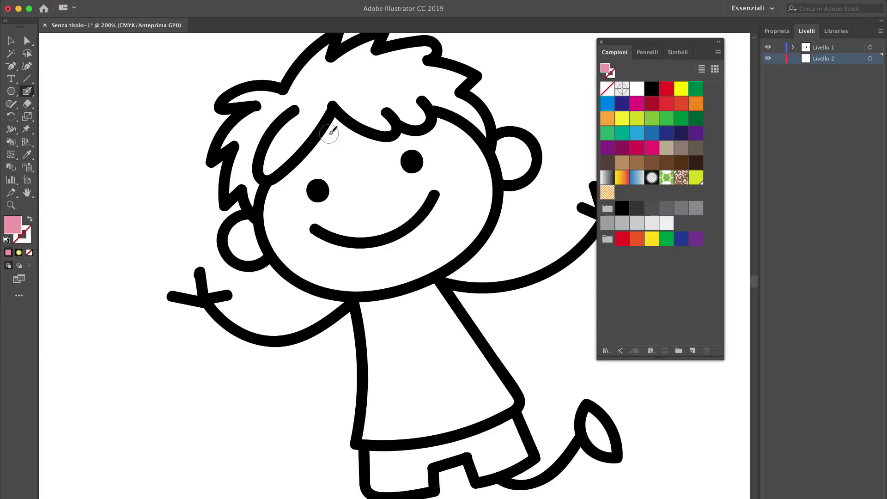
pyautogui.scroll(1, 331, 132)
# Step: Paint pink along the inside of the face outline and select the pink shape
pyautogui.scroll(2, 328, 133)
pyautogui.moveTo(297, 82)
pyautogui.mouseDown()
pyautogui.moveTo(206, 196)
pyautogui.moveTo(318, 329)
pyautogui.moveTo(386, 317)
pyautogui.moveTo(460, 287)
pyautogui.moveTo(511, 242)
pyautogui.moveTo(529, 185)
pyautogui.moveTo(501, 121)
pyautogui.moveTo(460, 79)
pyautogui.moveTo(379, 113)
pyautogui.moveTo(327, 103)
pyautogui.moveTo(310, 89)
pyautogui.mouseUp()
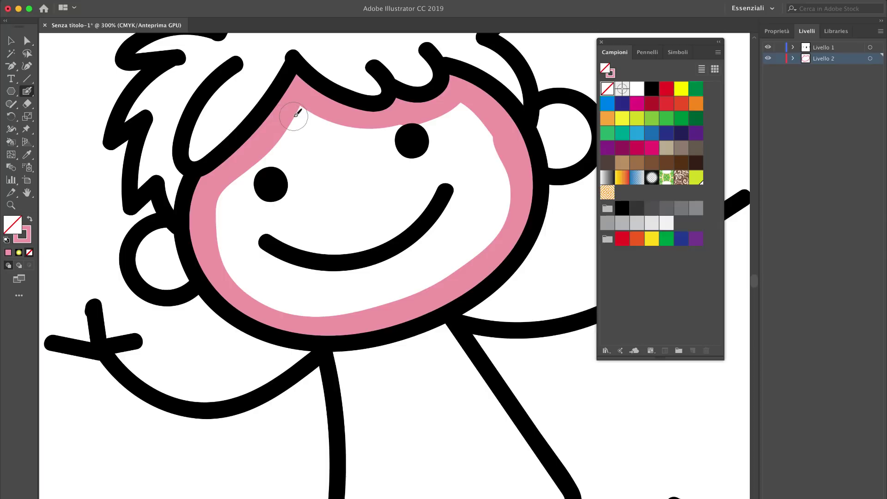
pyautogui.keyDown('ctrl'); pyautogui.click(303, 108); pyautogui.keyUp('ctrl')
pyautogui.keyDown('ctrl'); pyautogui.click(304, 107); pyautogui.keyUp('ctrl')
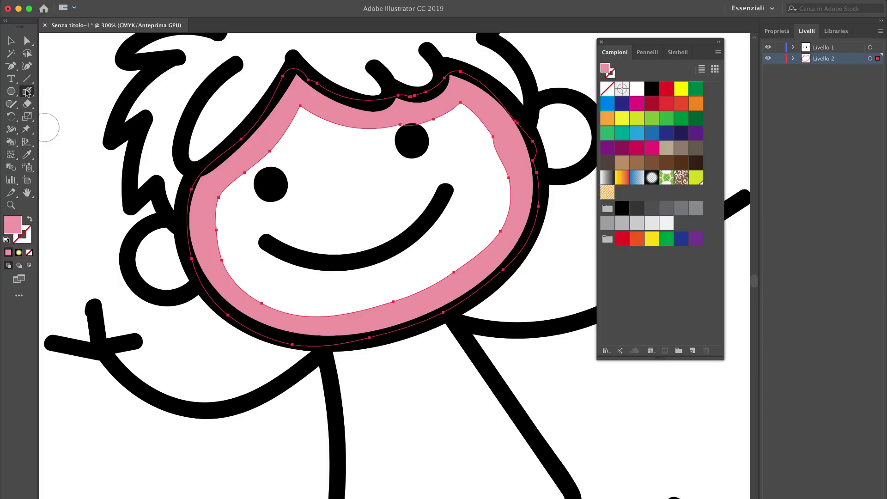
# Step: Continue with the Blob Brush, painting pink on the face's inner right edge and left side
pyautogui.moveTo(26, 92); pyautogui.dragTo(50, 92)
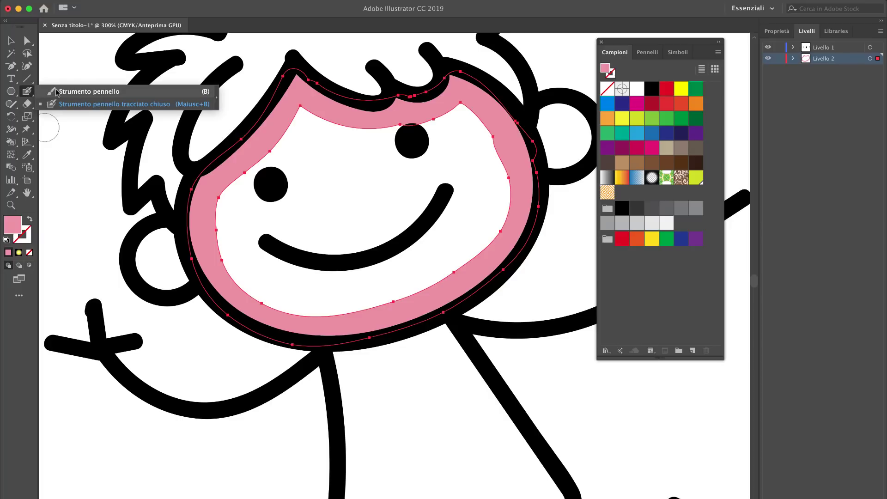
pyautogui.click(26, 93)
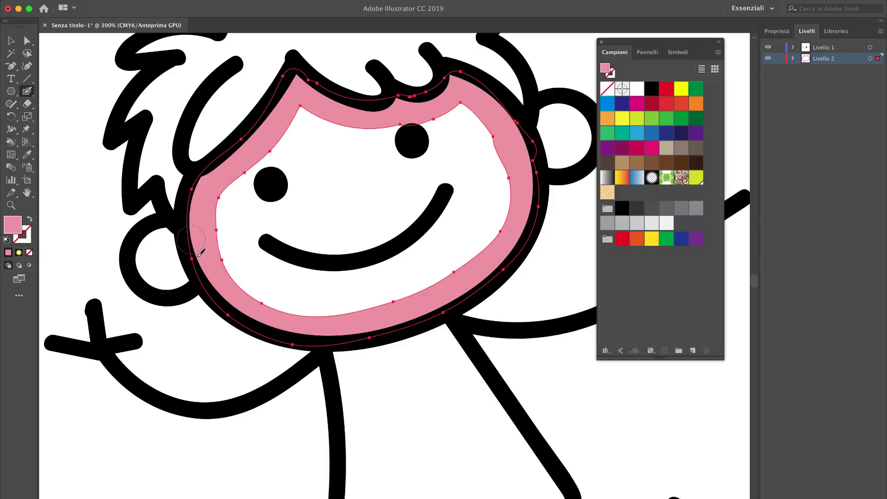
pyautogui.click(506, 175)
pyautogui.moveTo(301, 107)
pyautogui.mouseDown()
pyautogui.moveTo(232, 265)
pyautogui.moveTo(470, 107)
pyautogui.moveTo(505, 178)
pyautogui.moveTo(283, 281)
pyautogui.mouseUp()
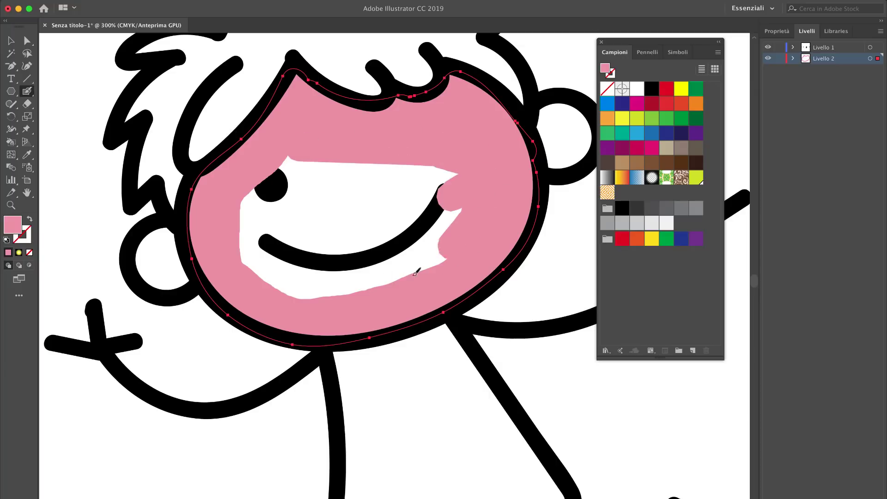
pyautogui.moveTo(257, 270); pyautogui.dragTo(277, 224)
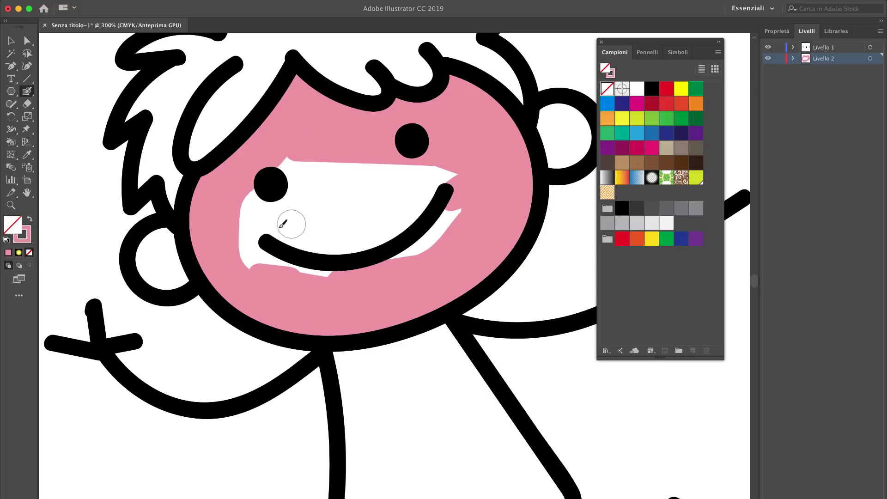
# Step: Enlarge the Blob Brush size to 19 pt
pyautogui.doubleClick(27, 91)
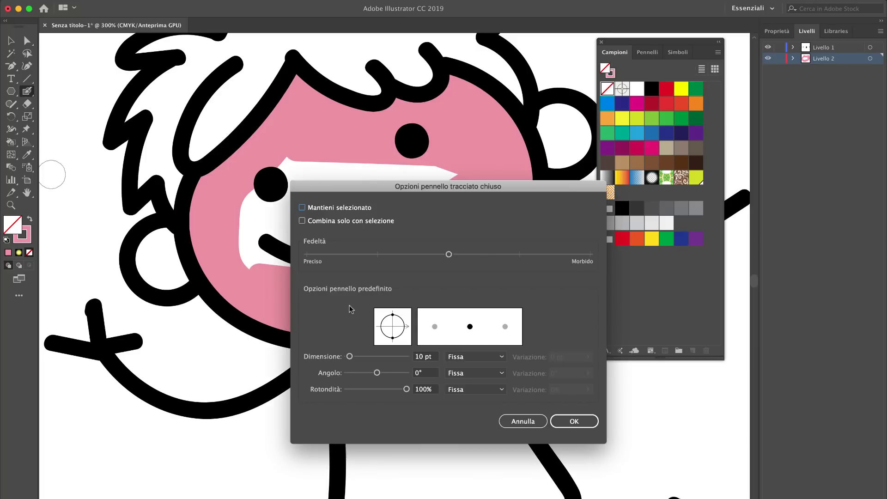
pyautogui.moveTo(350, 356); pyautogui.dragTo(353, 357)
pyautogui.click(575, 421)
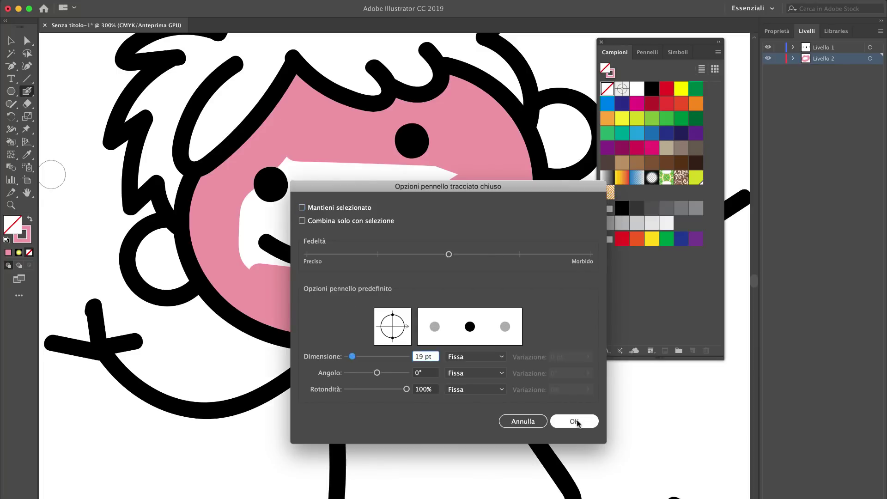
# Step: Paint pink over the remaining white area near the eyes, then deselect
pyautogui.hotkey('shift', 'x')
pyautogui.moveTo(462, 175)
pyautogui.mouseDown()
pyautogui.moveTo(351, 172)
pyautogui.moveTo(460, 213)
pyautogui.moveTo(277, 234)
pyautogui.mouseUp()
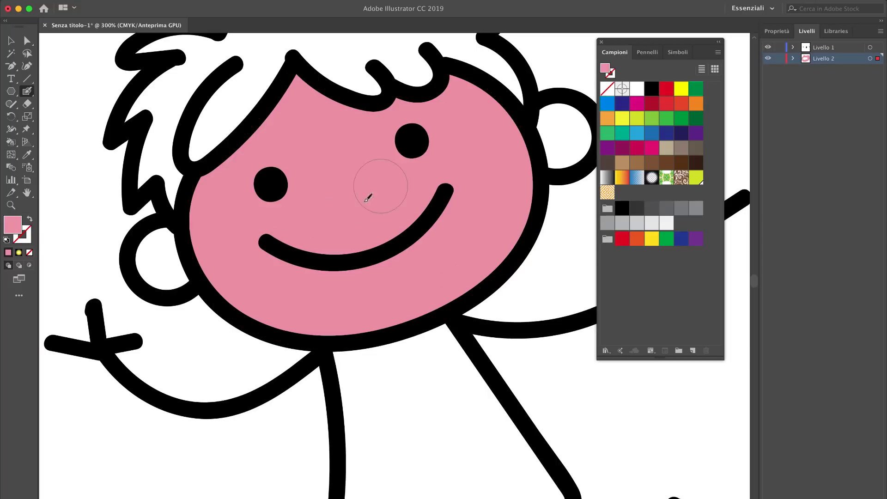
pyautogui.hotkey('ctrl', 'shift', 'a')
pyautogui.press('v')
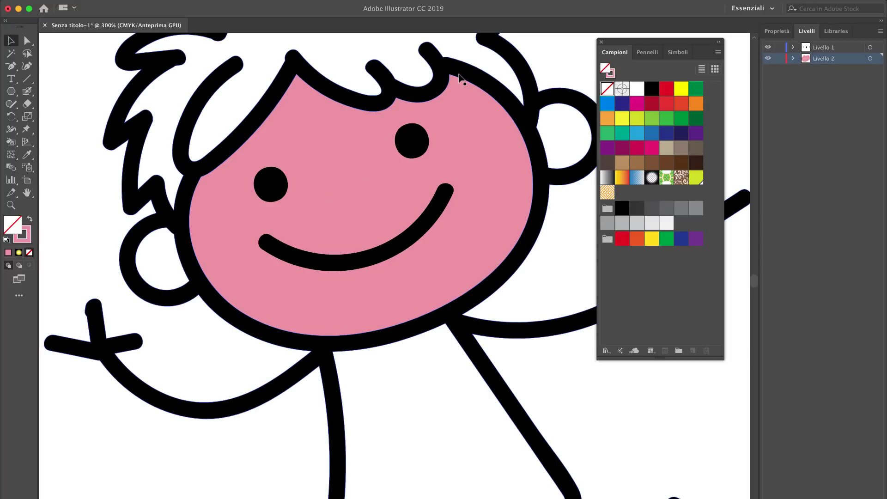